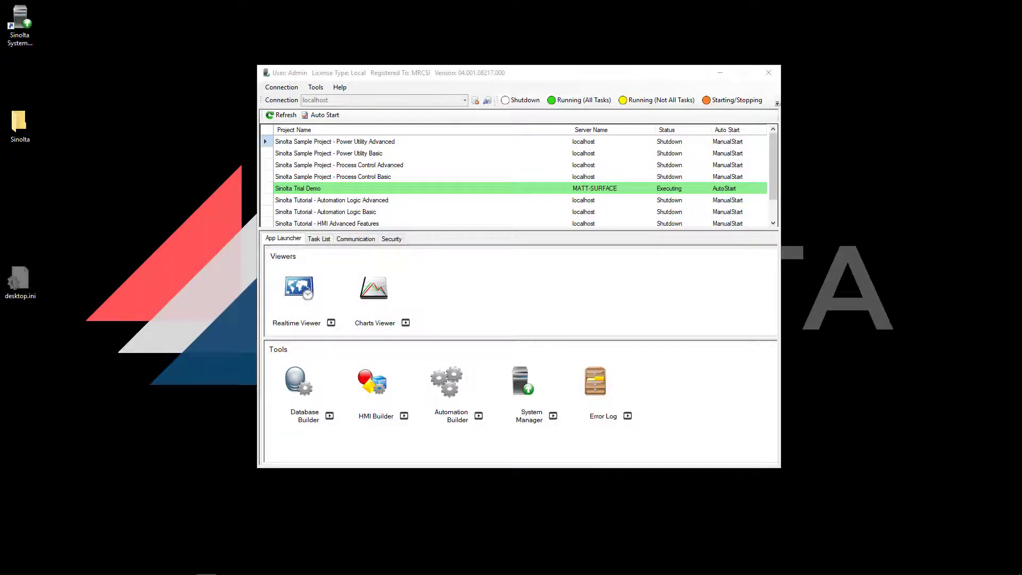
Launch the Charts Viewer and load the Sinolta Trial Demo project.
left_click(382, 294)
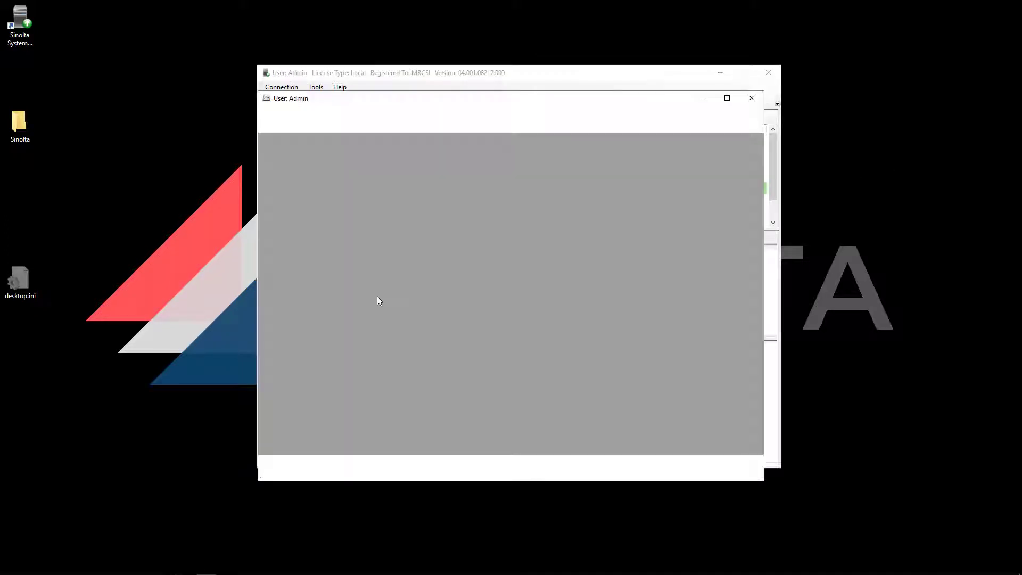
left_click(457, 340)
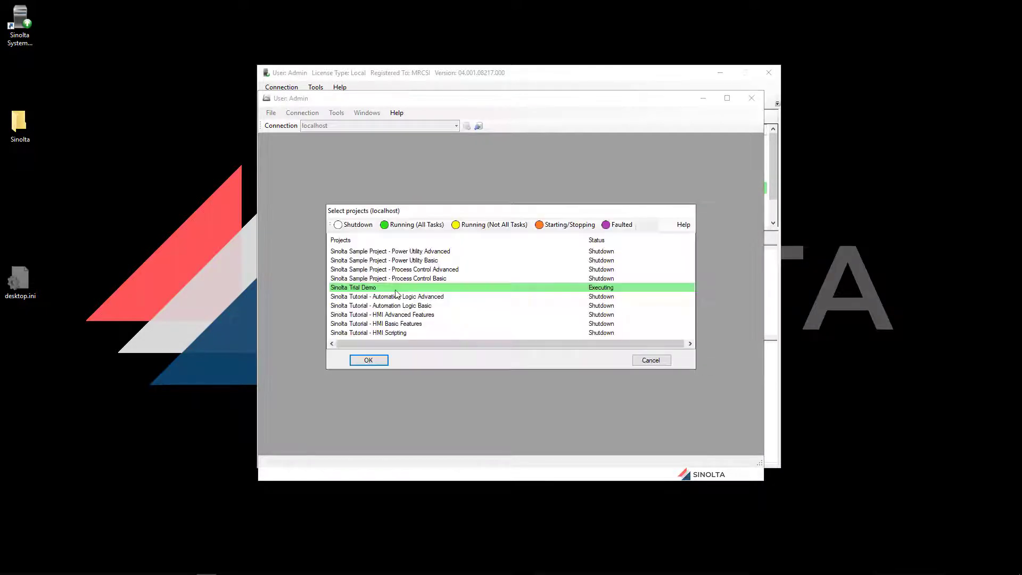
left_click(394, 287)
left_click(369, 360)
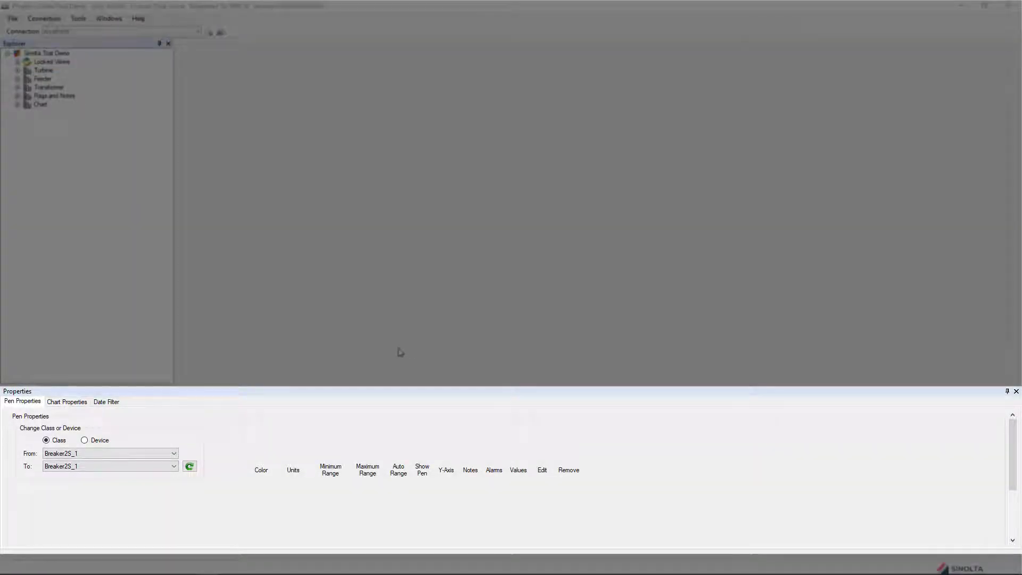
Examine the available chart property settings, the date filter options and the list of windows that can be shown.
left_click(58, 404)
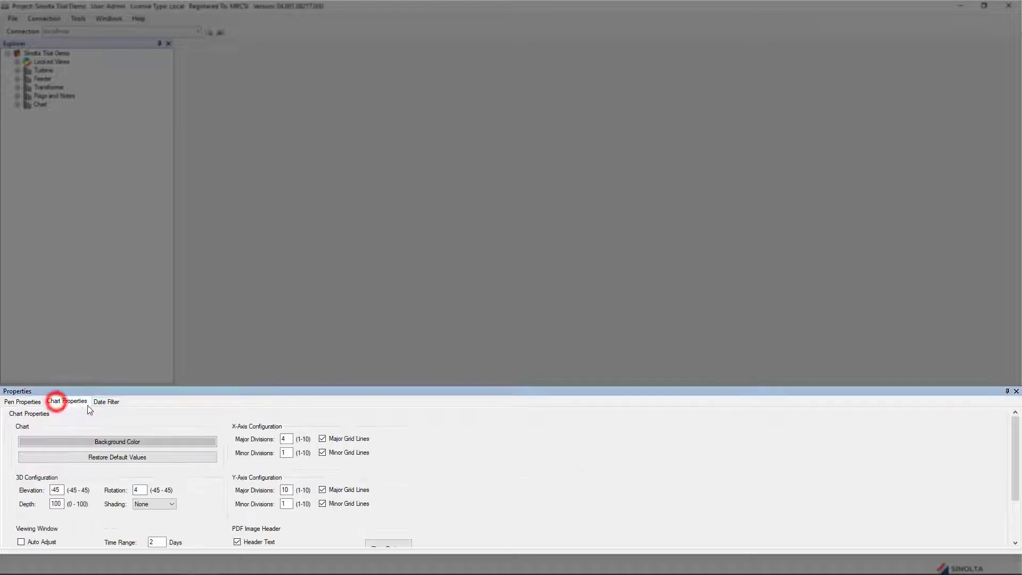
left_click(107, 402)
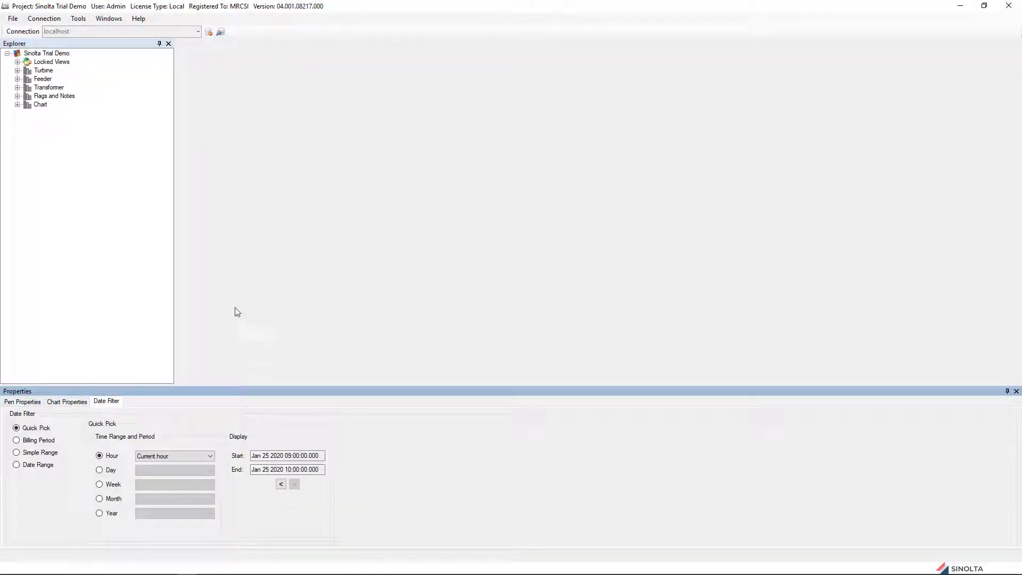
left_click(109, 19)
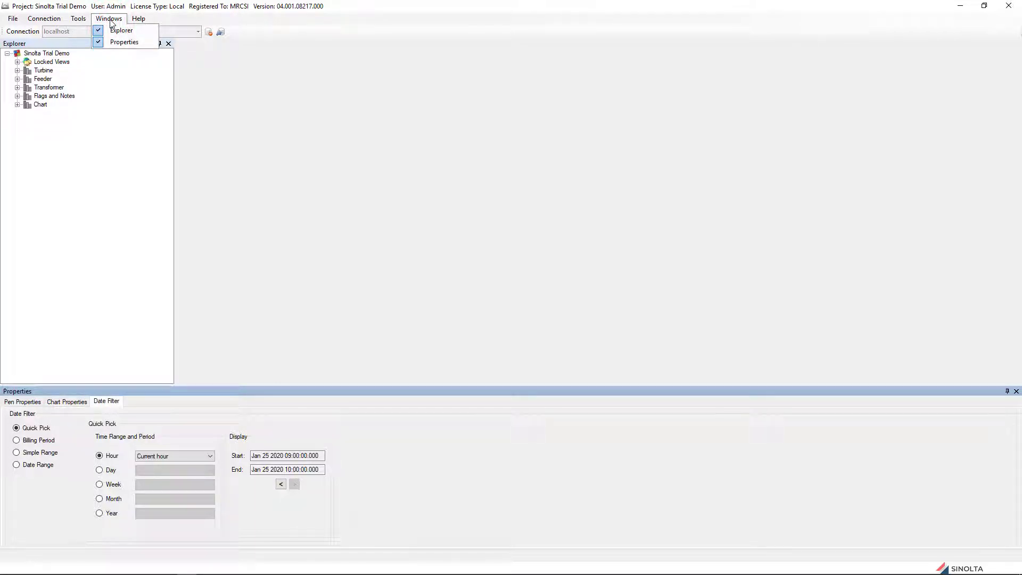
left_click(317, 175)
Open Turbine as a realtime chart and Feeder as a historical chart, arranged side by side.
left_click(45, 72)
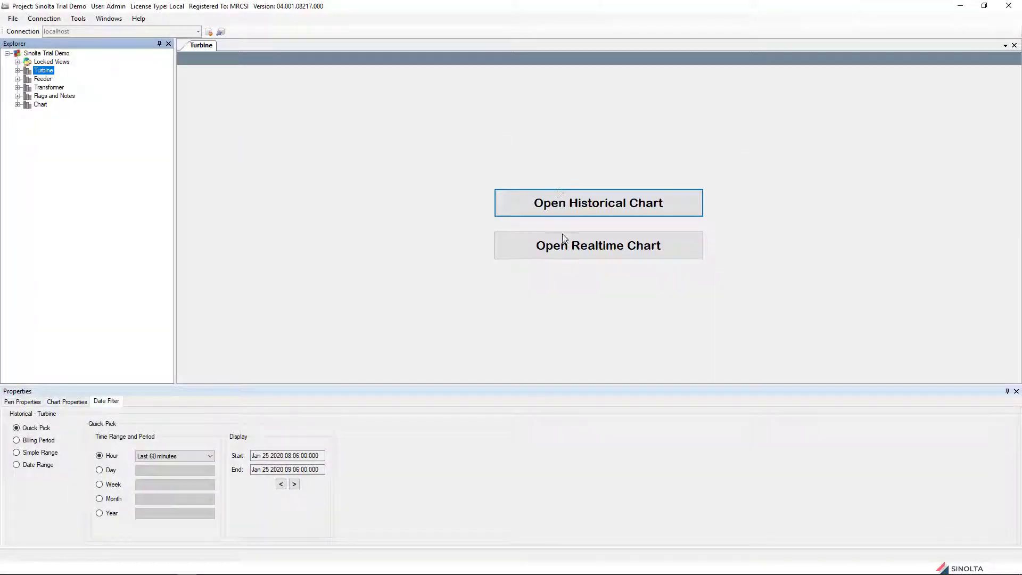
left_click(564, 245)
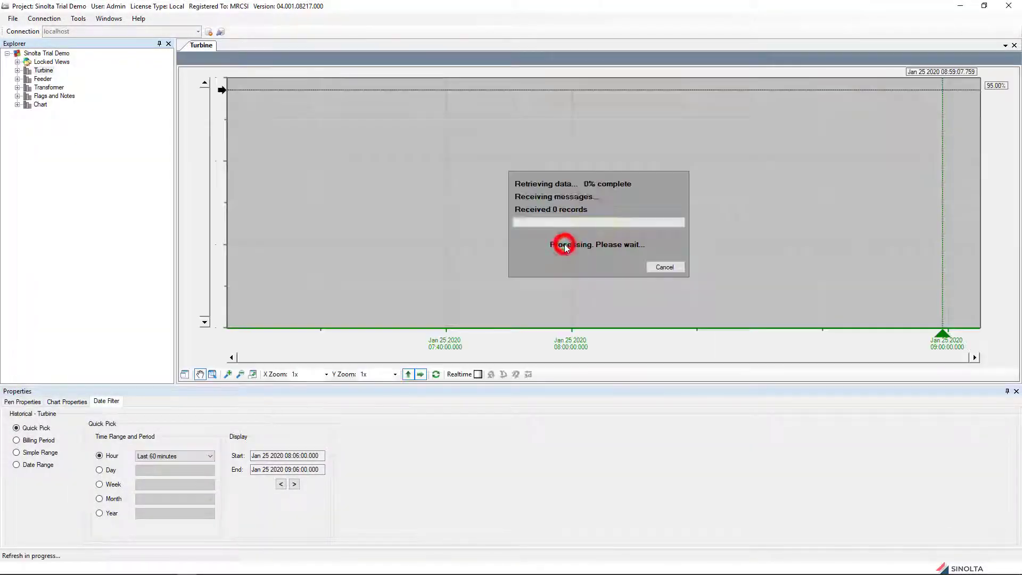
double_click(43, 79)
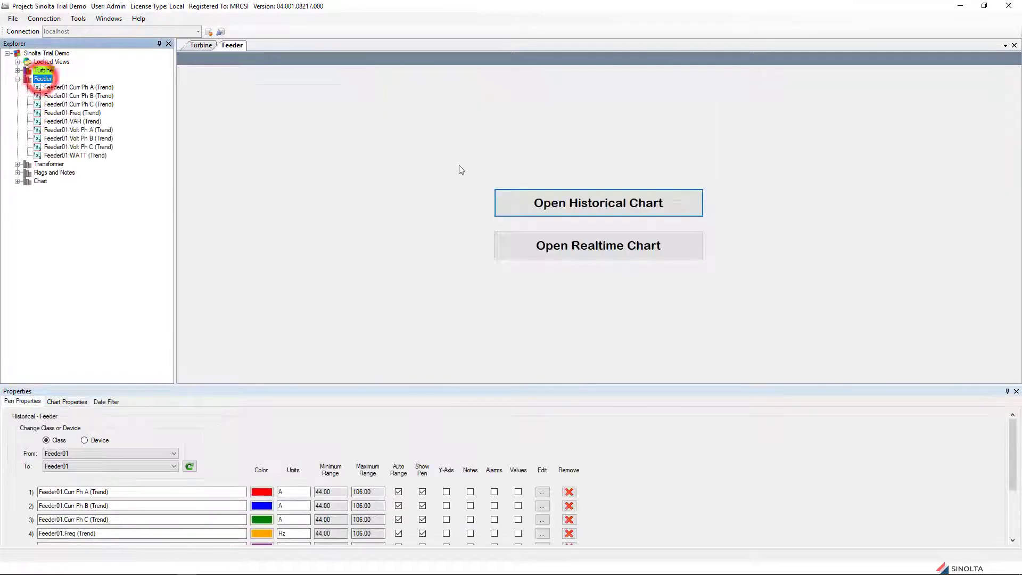
left_click(644, 213)
left_click(608, 366)
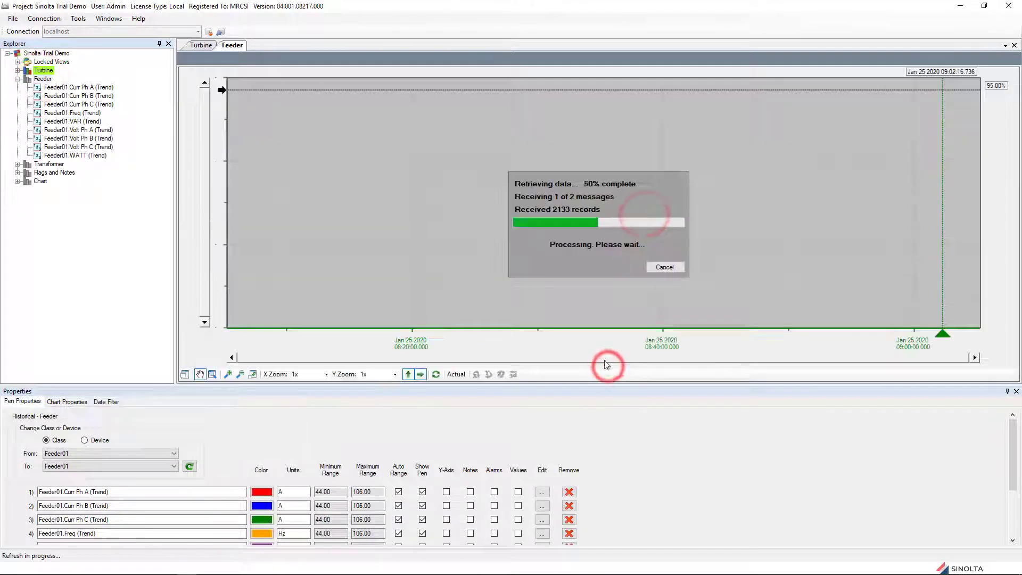
left_click(238, 45)
left_click_drag(238, 45, 609, 212)
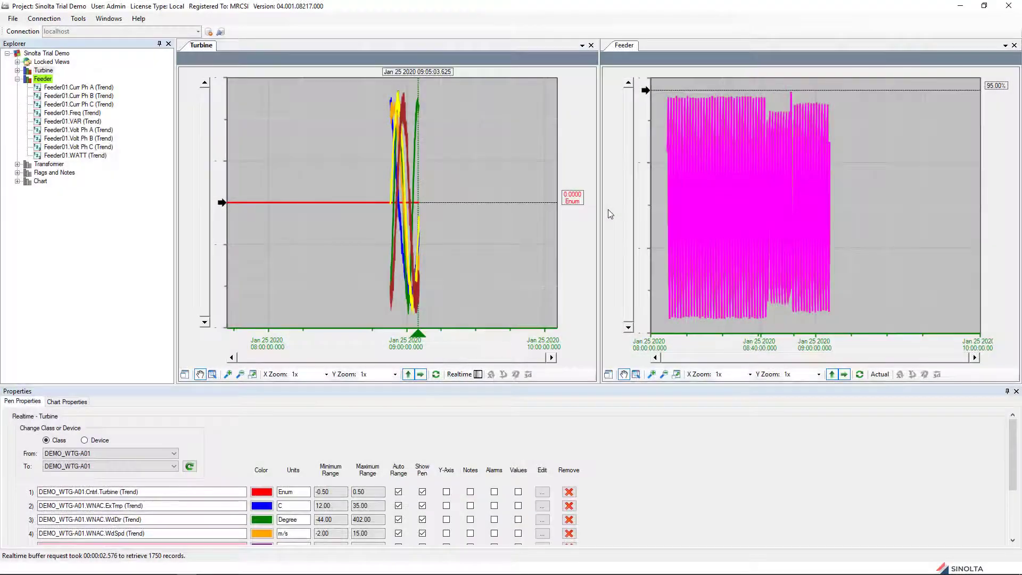
Zoom the Turbine and Feeder charts into the most recent part of their data with Zoom Selection.
left_click(211, 374)
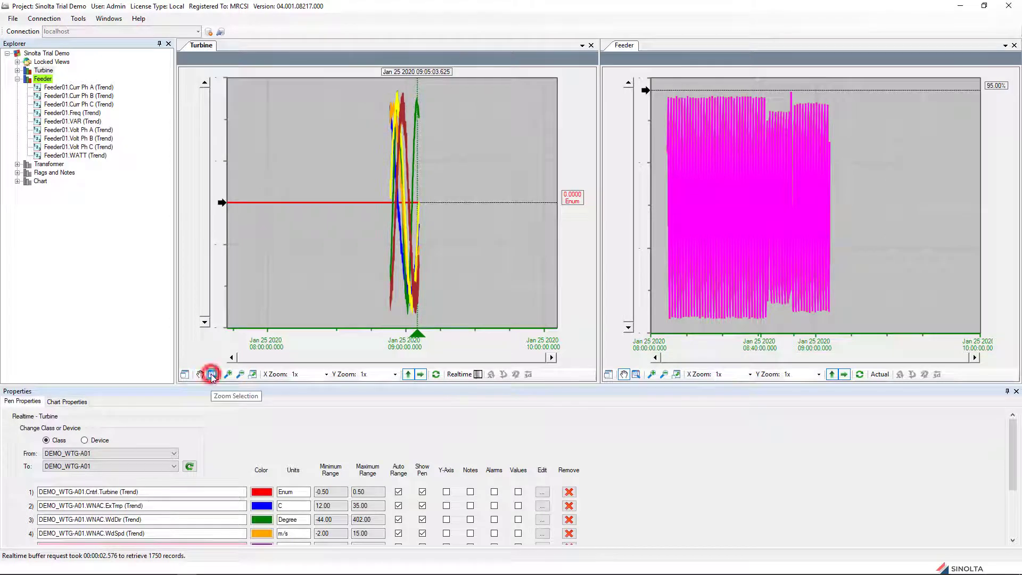
left_click_drag(428, 317, 411, 104)
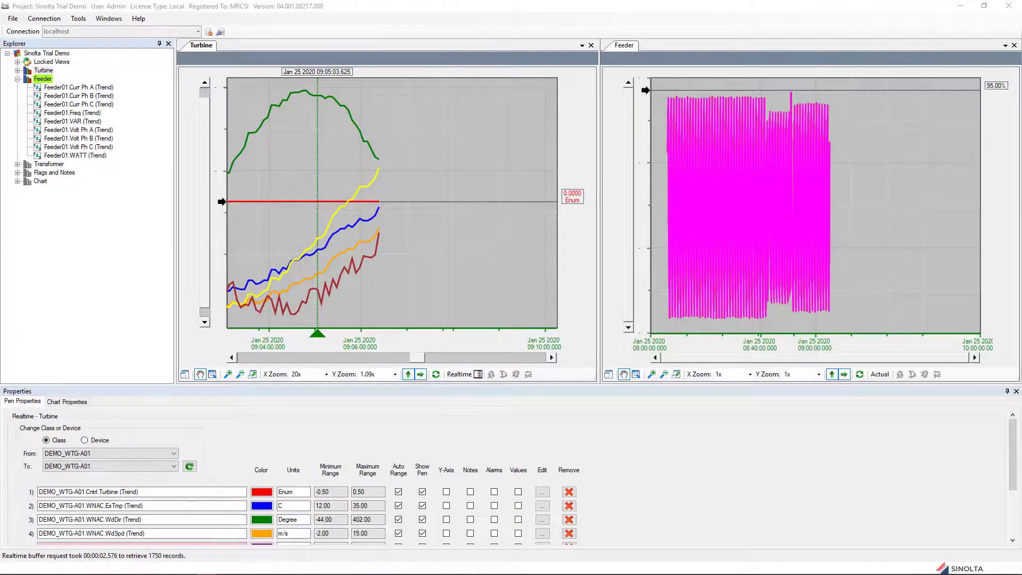
left_click(637, 374)
left_click_drag(810, 324, 841, 98)
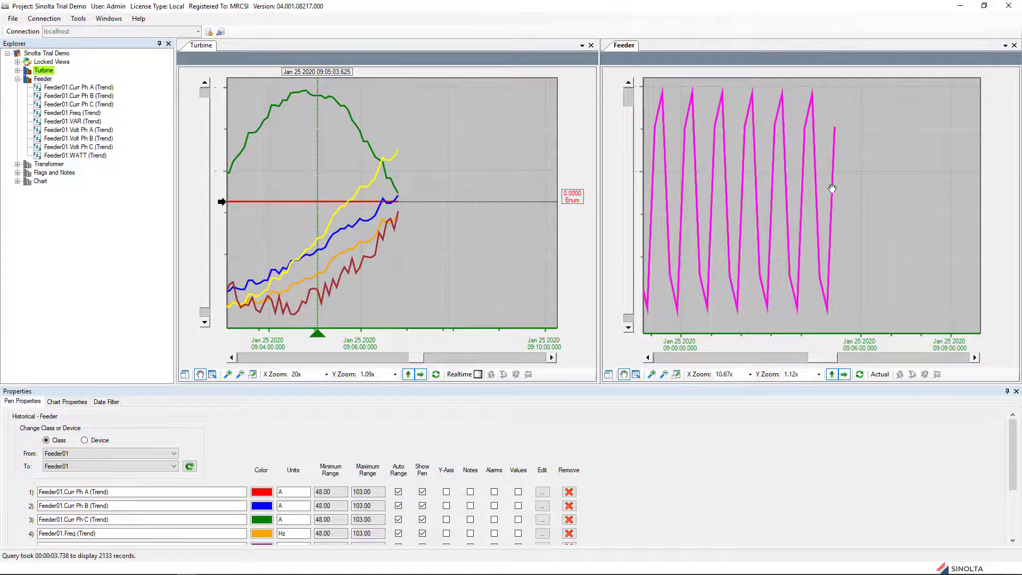
Display the chart legend on the Feeder chart and hide its chart toolbar.
right_click(834, 187)
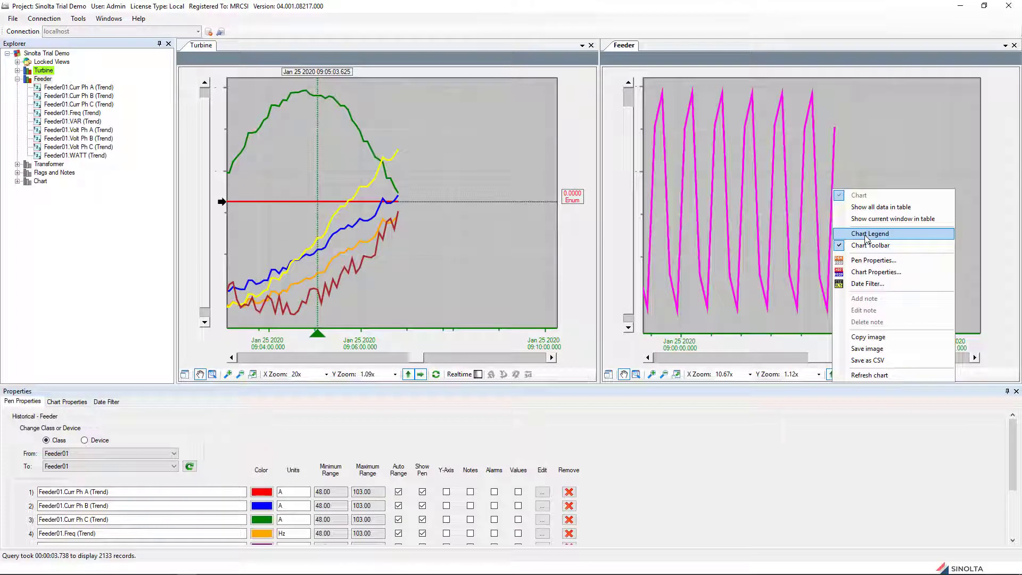
left_click(653, 149)
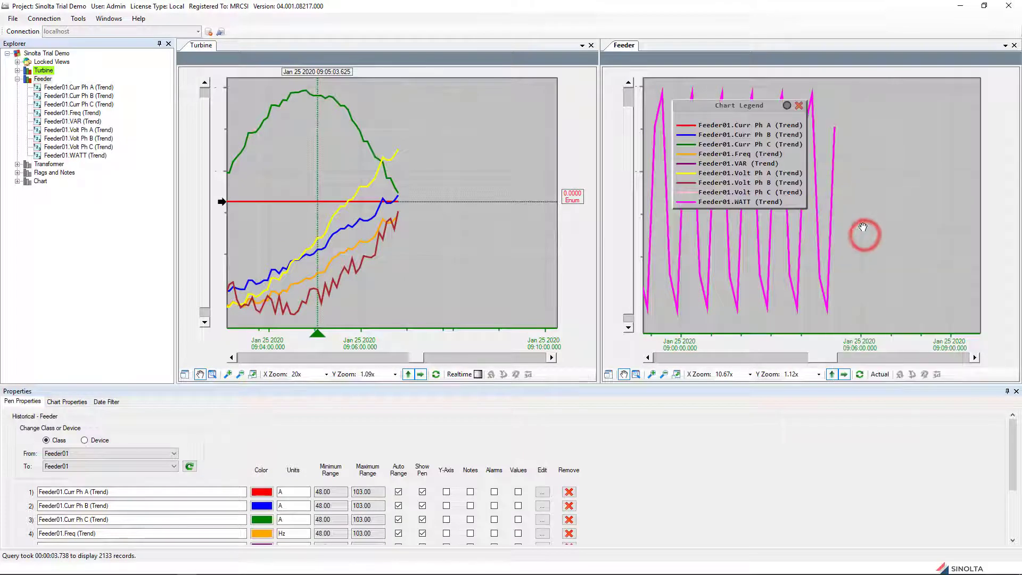
right_click(848, 222)
left_click(884, 283)
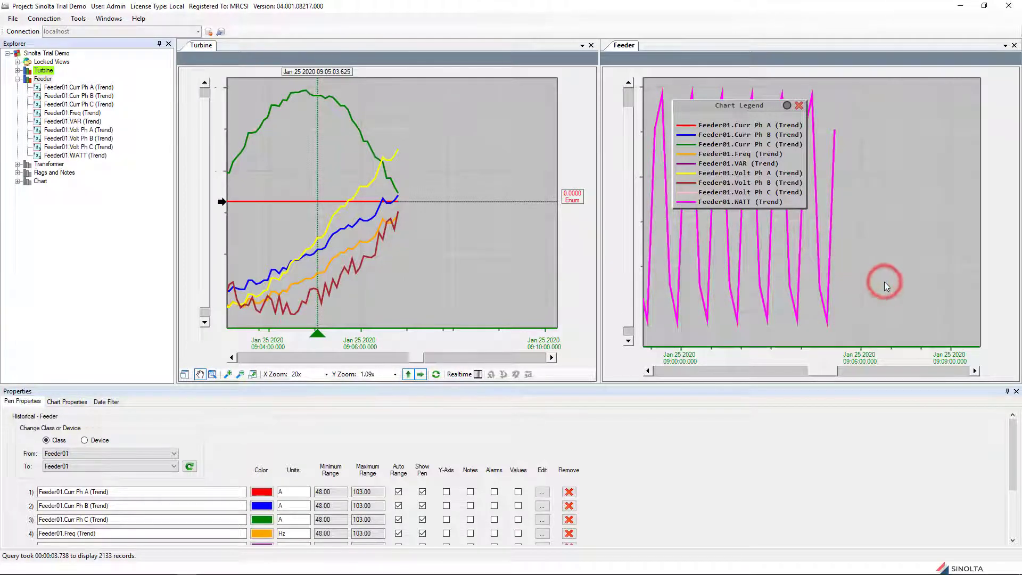
Show all Feeder data in a table above the chart, making room by auto-hiding the Properties pane and enlarging the table.
right_click(832, 219)
left_click(876, 239)
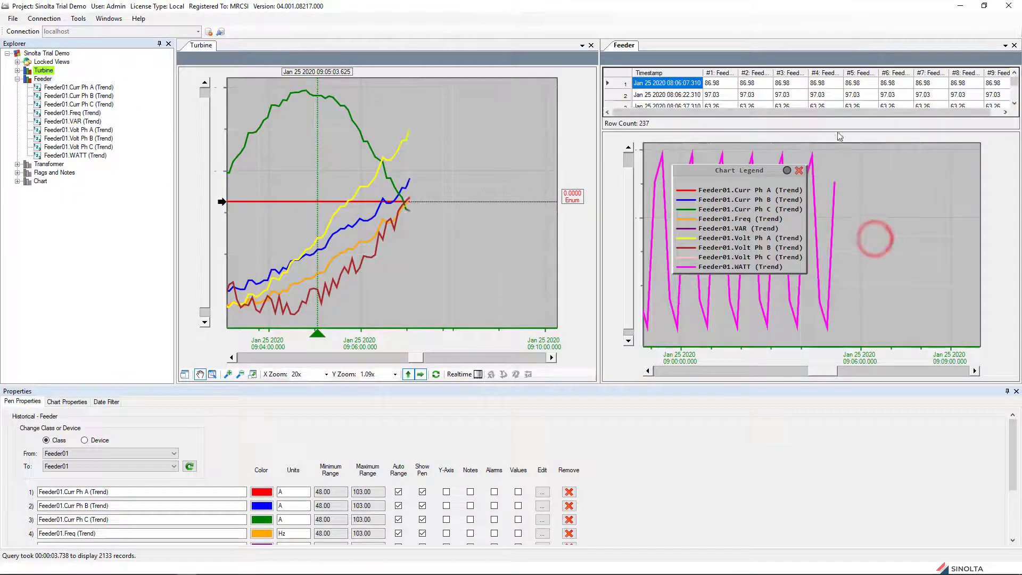
left_click_drag(839, 129, 840, 168)
left_click(1007, 392)
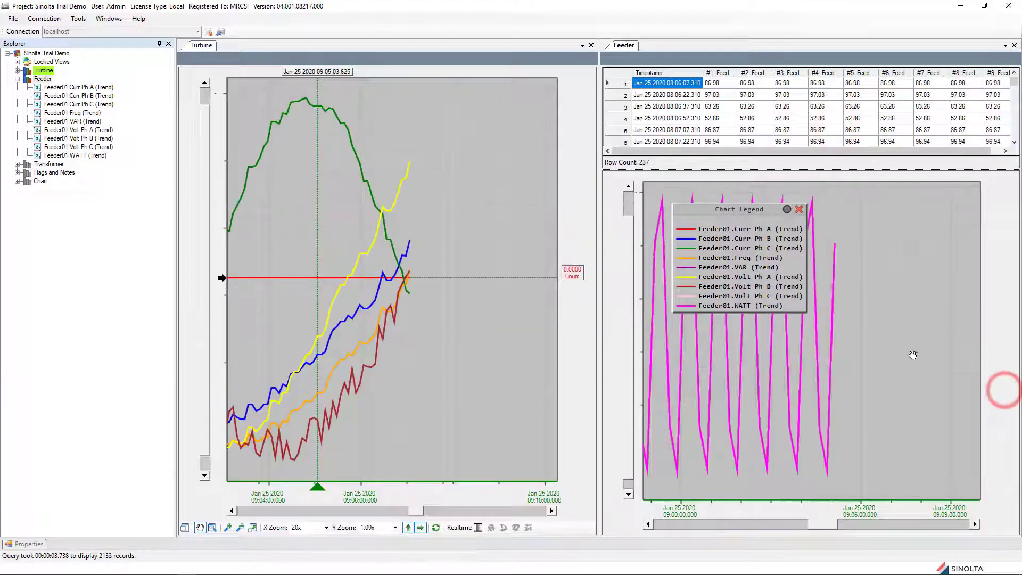
left_click_drag(914, 168, 924, 236)
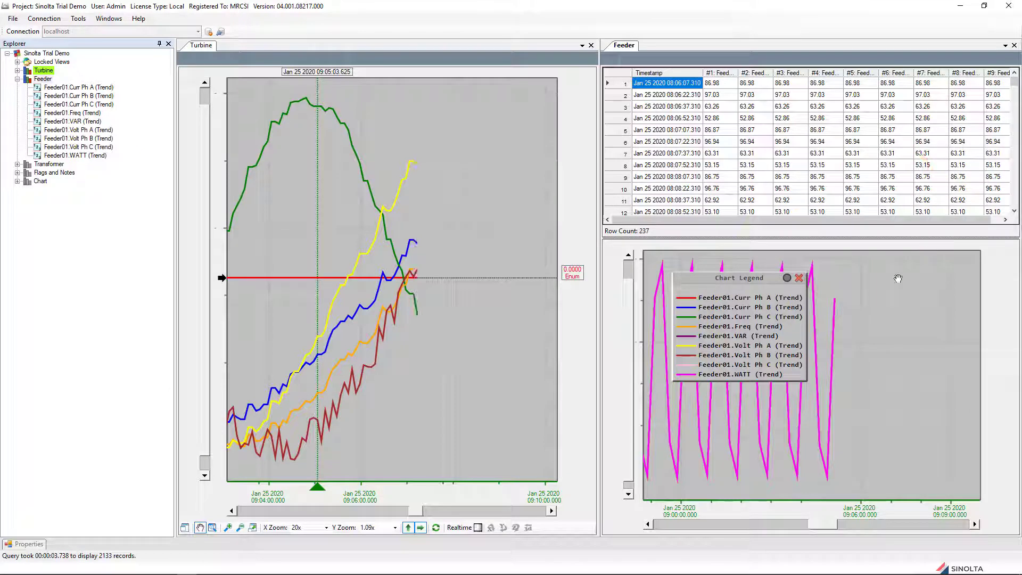
Change the color of the Feeder01.WATT pen to red in the Feeder chart's pen properties.
right_click(858, 347)
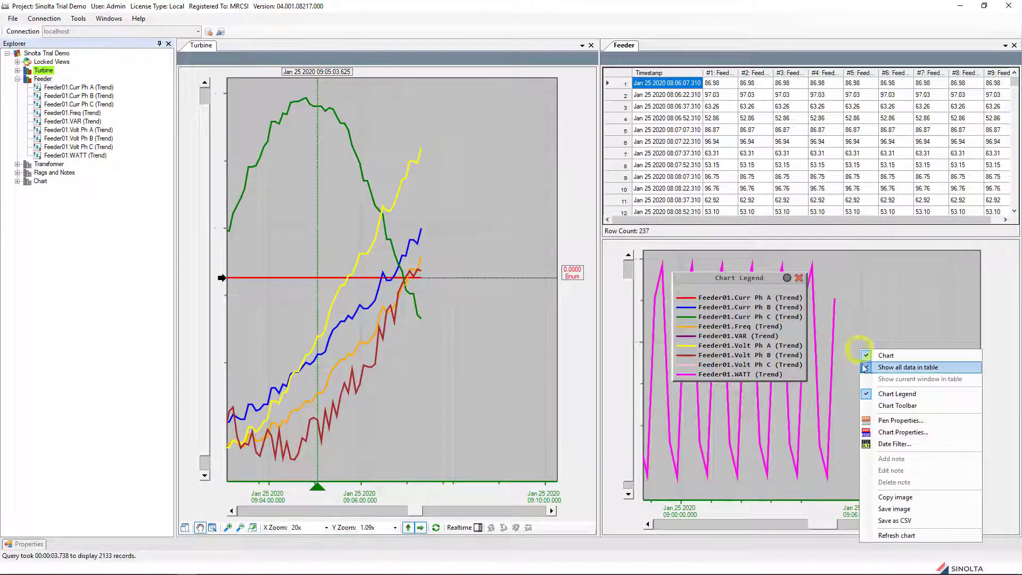
left_click(896, 421)
left_click(471, 364)
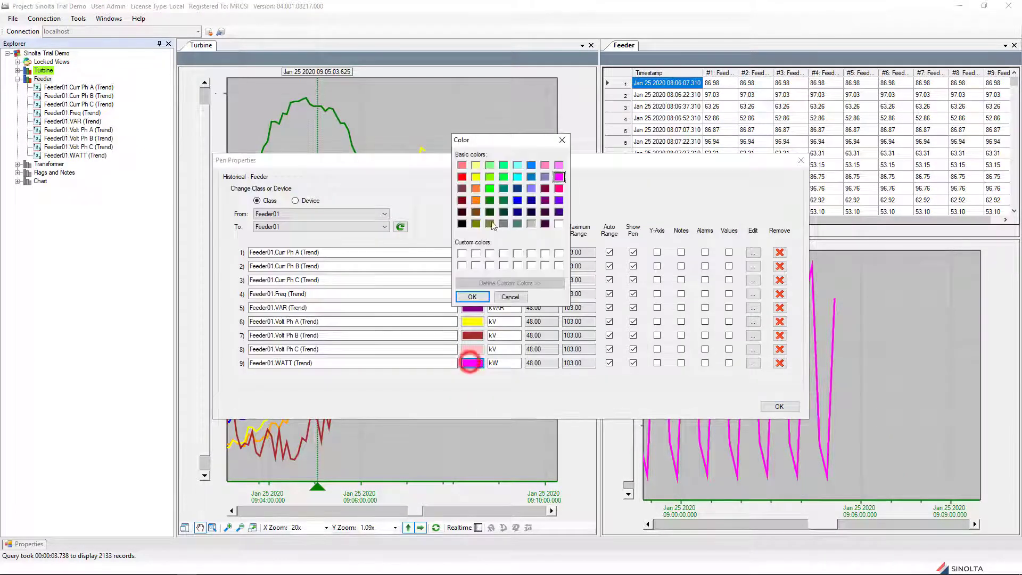
left_click(461, 173)
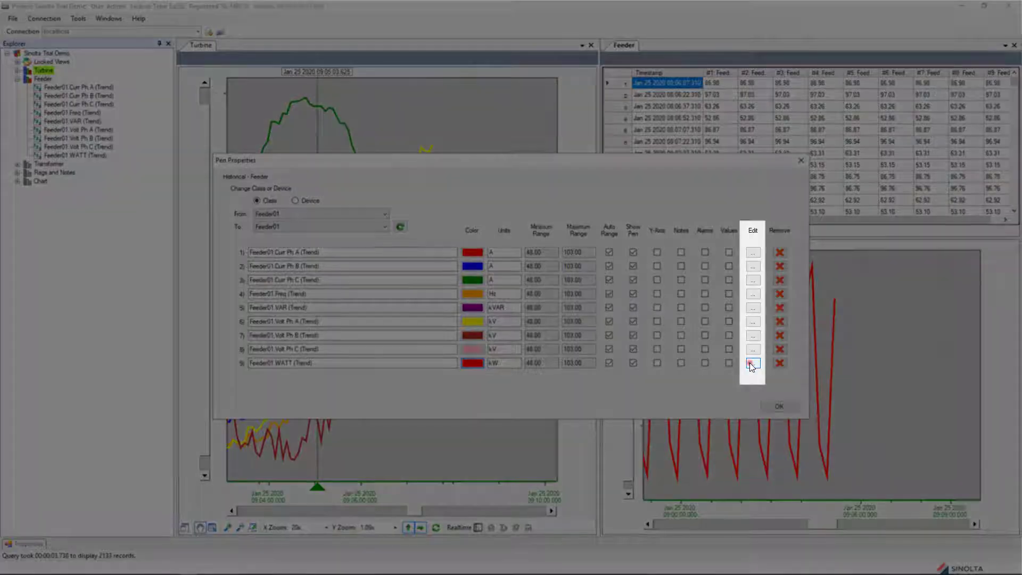
Change the trend type of the Feeder01.WATT pen from a line to 3D bars and apply the pen properties.
left_click(752, 363)
left_click(535, 198)
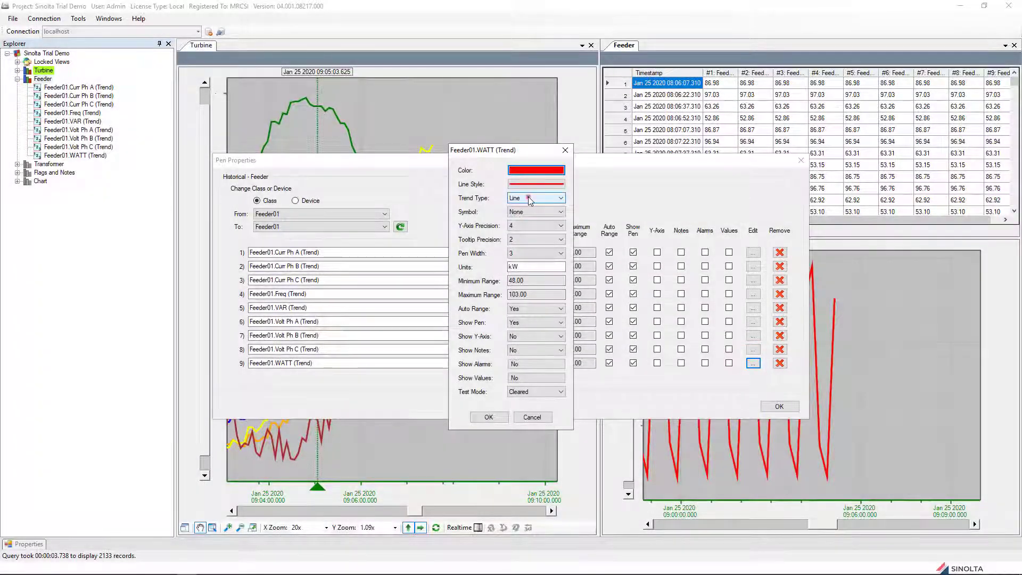
left_click(522, 247)
left_click(489, 417)
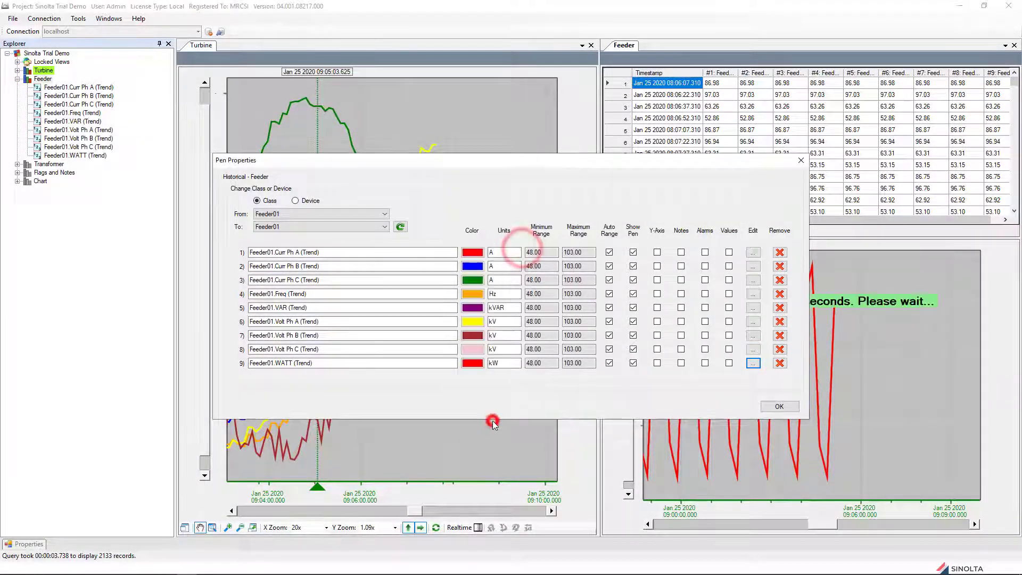
left_click(779, 407)
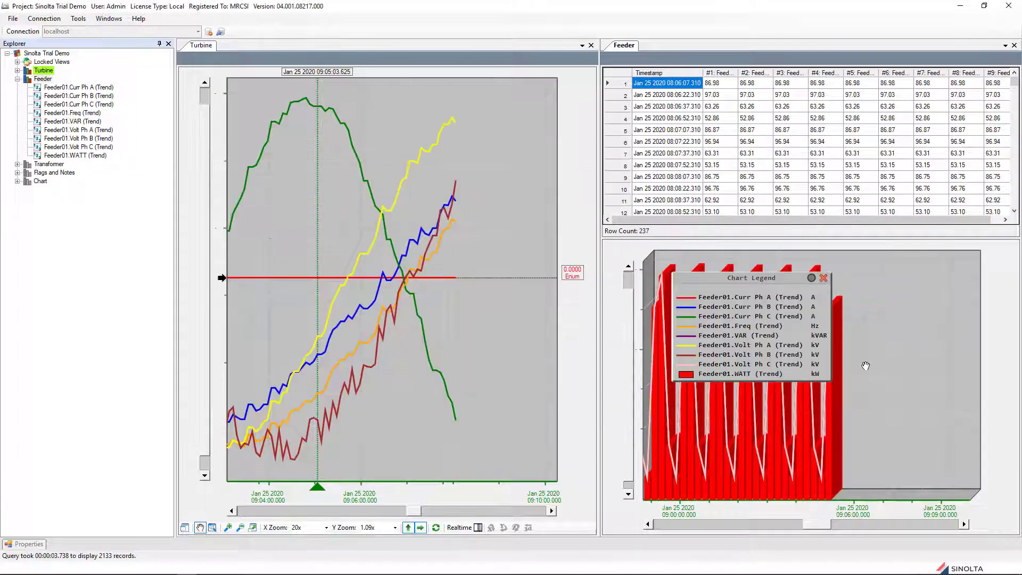
Review the Feeder chart's chart properties and apply its date filter for the last 60 minutes.
right_click(866, 366)
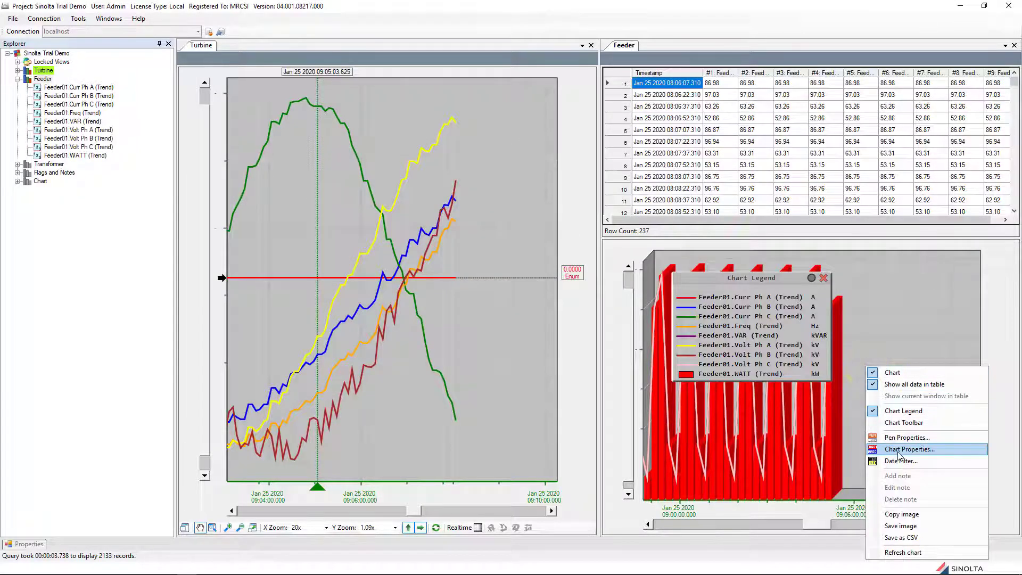
left_click(898, 450)
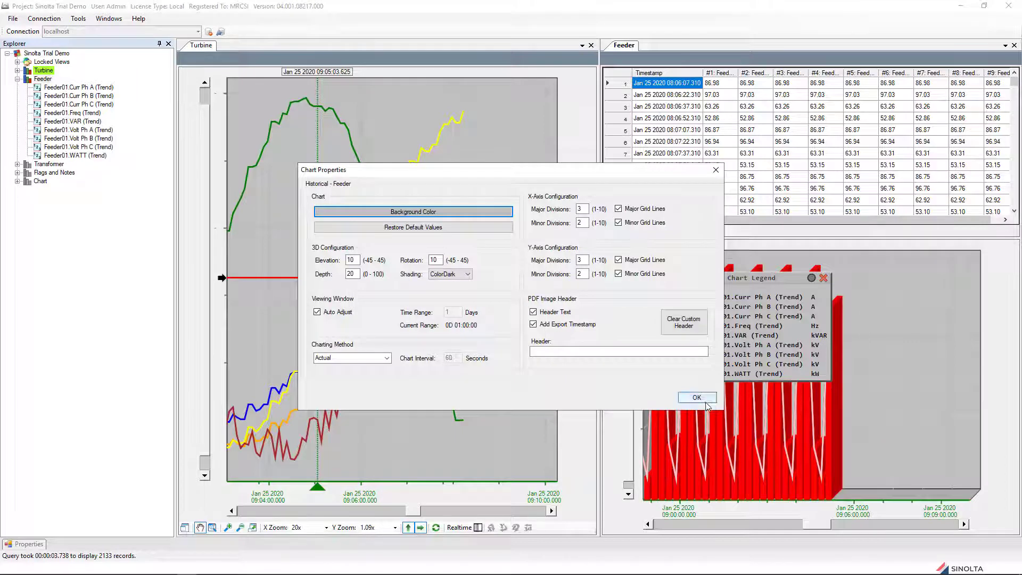
left_click(697, 397)
right_click(937, 380)
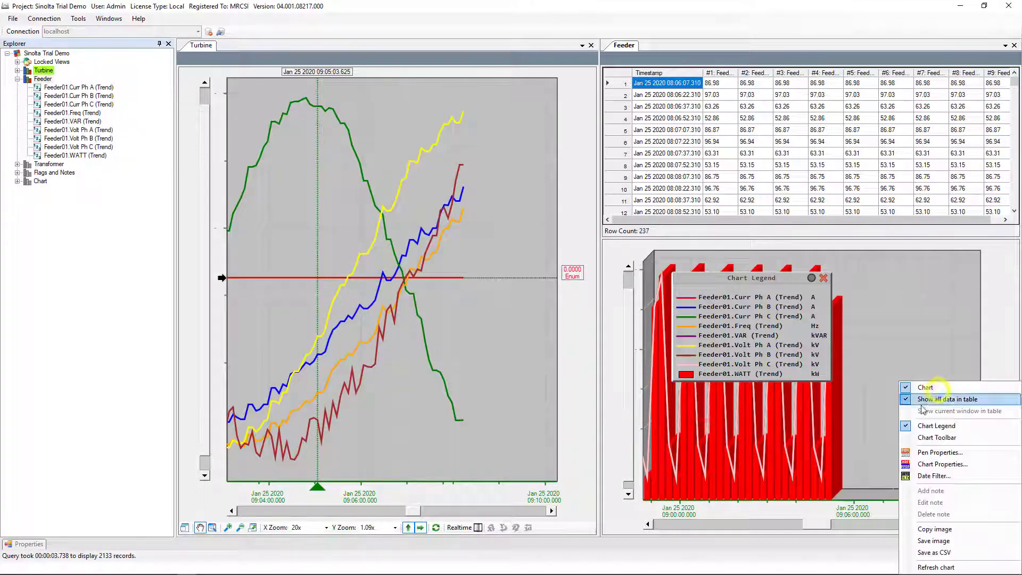
left_click(935, 475)
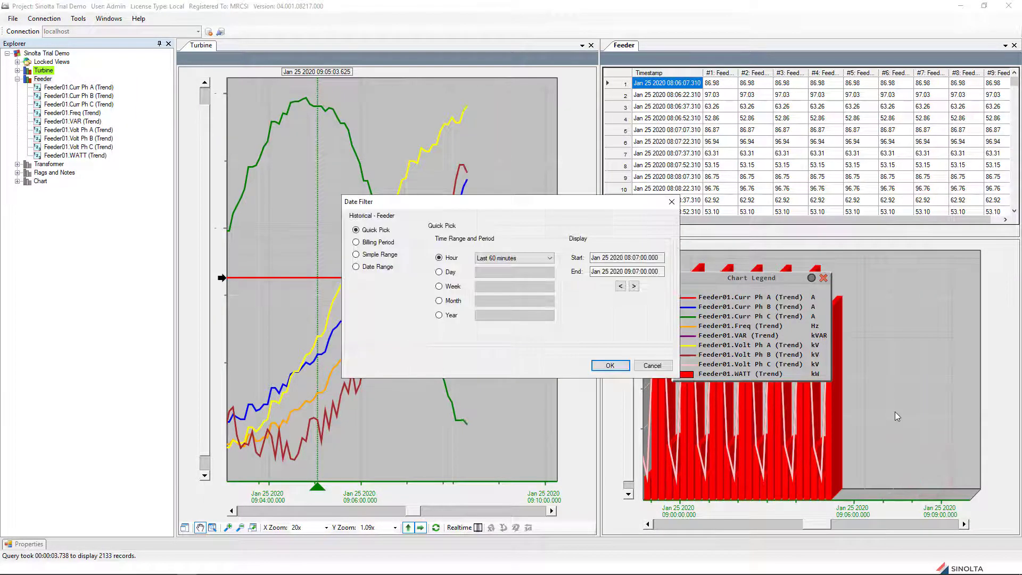
left_click(612, 366)
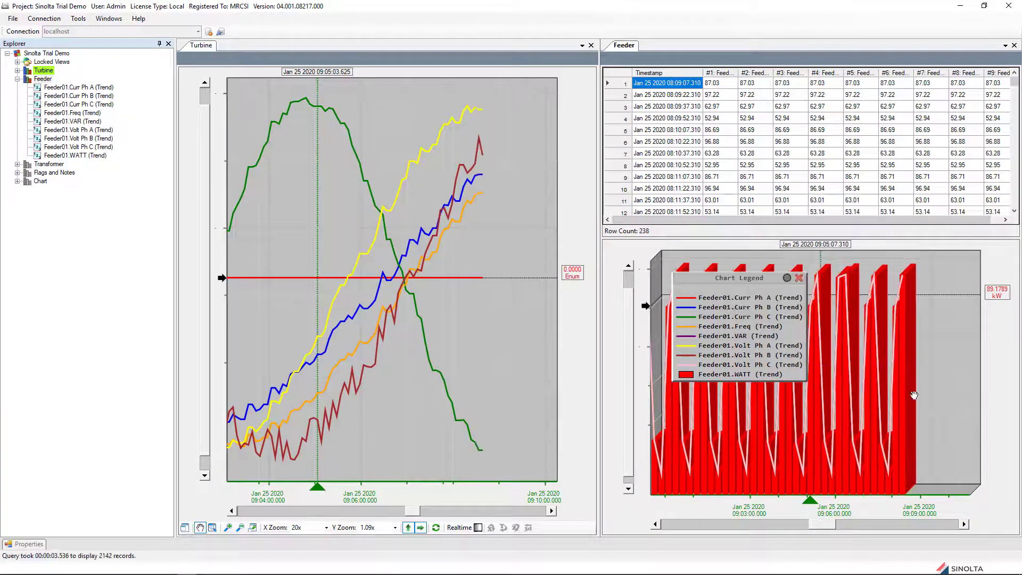
right_click(879, 382)
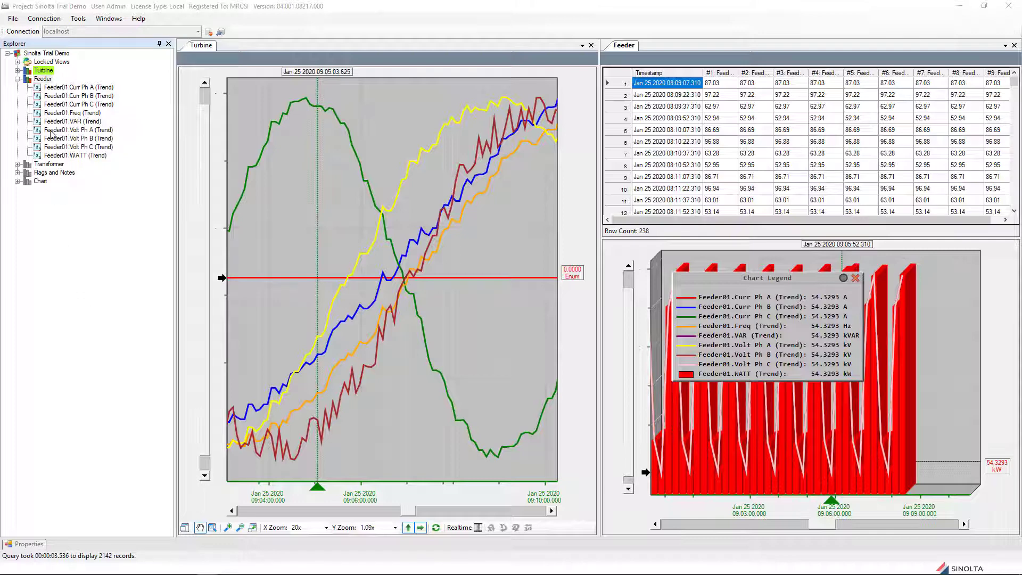
Create a group named "Test Charts" under the Sinolta Trial Demo project.
right_click(47, 55)
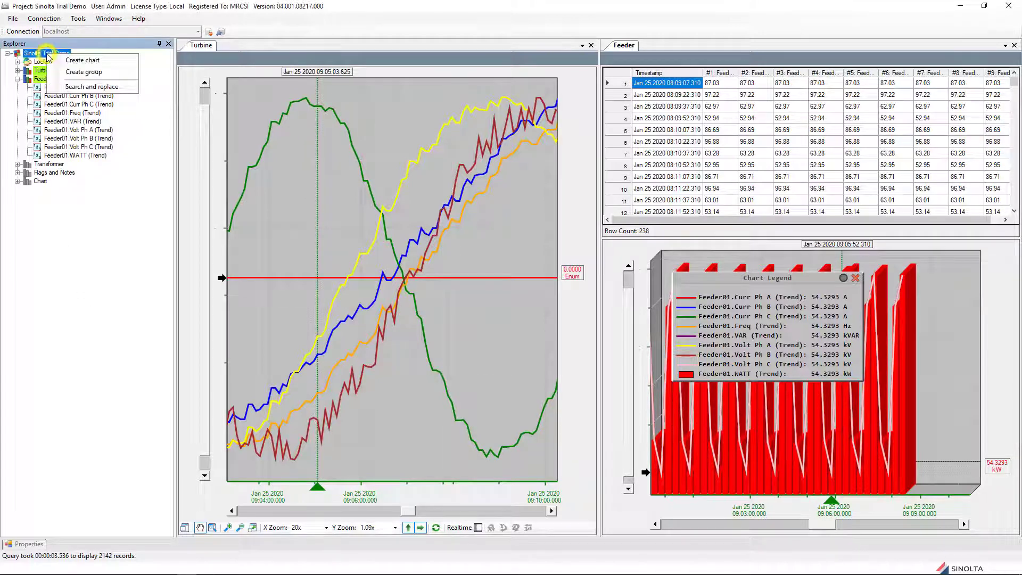
left_click(74, 70)
type("Test Ch")
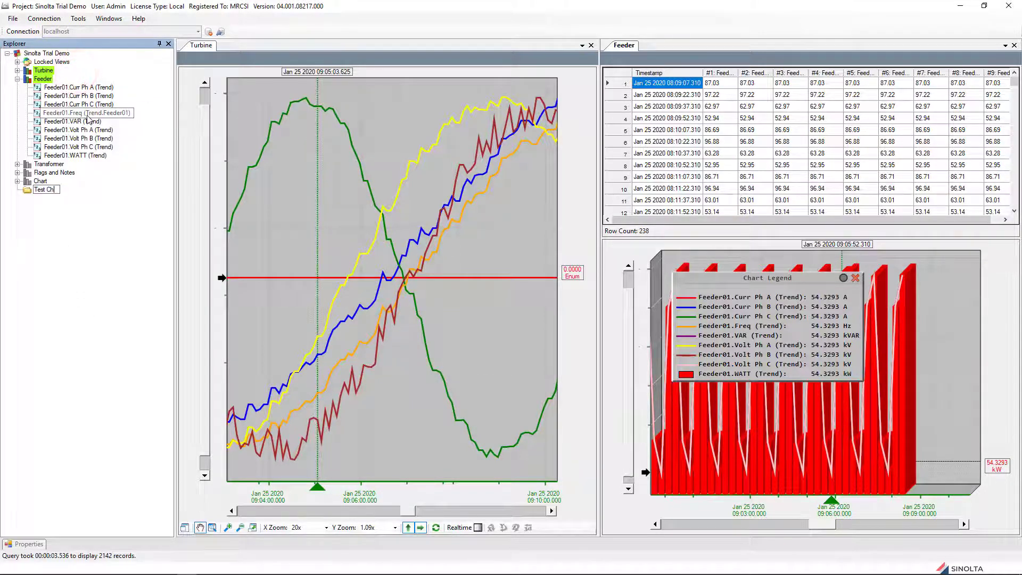
type("arts")
key("Return")
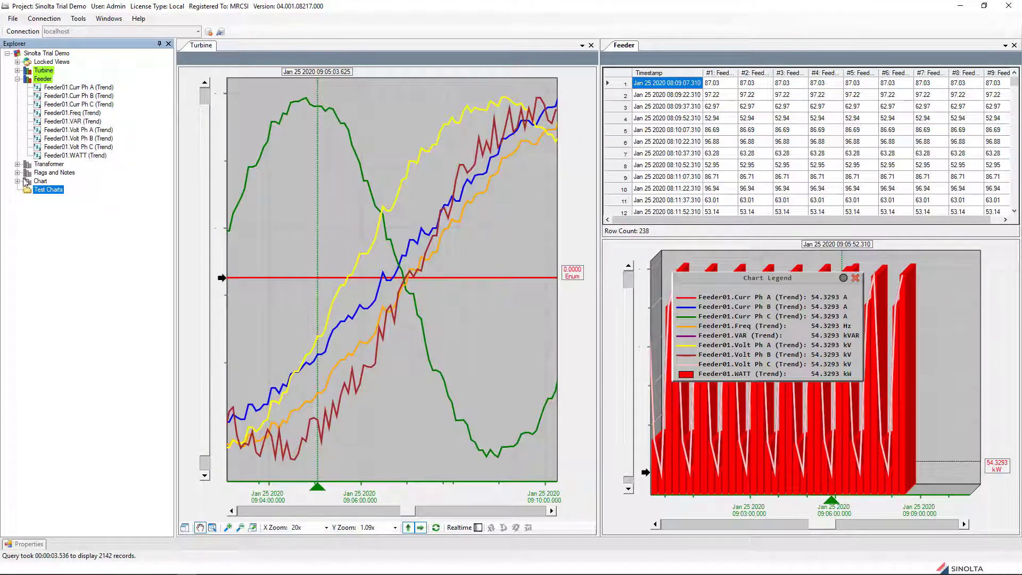
Create a chart named "Chart ABC" in the Test Charts group.
right_click(47, 193)
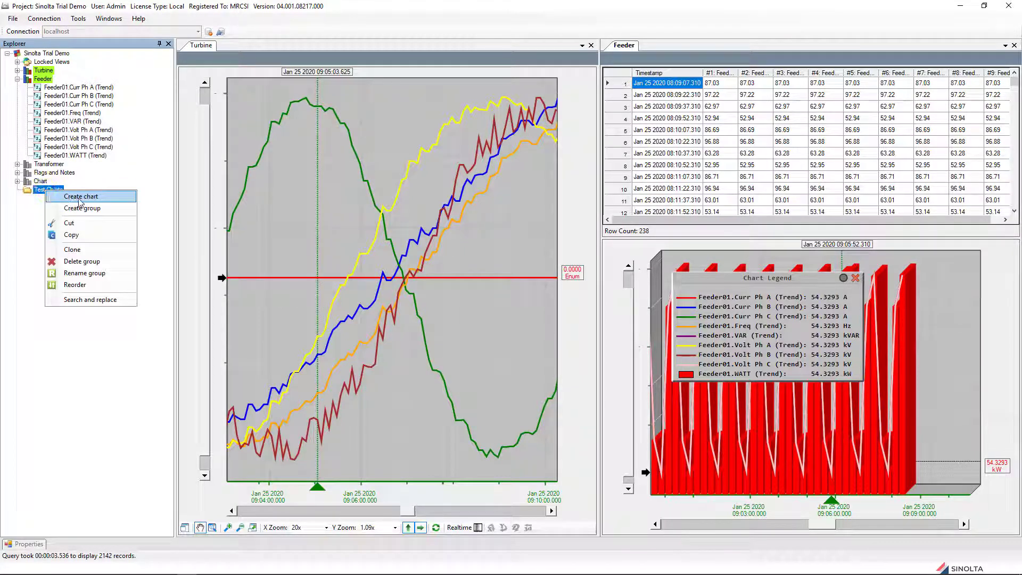
left_click(80, 198)
type("Chart A")
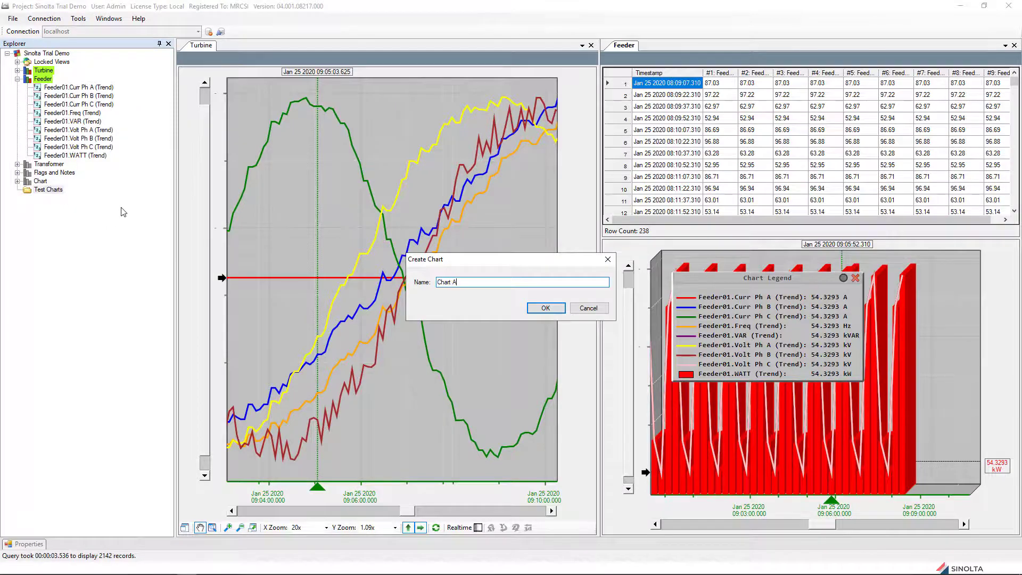
type("BC")
key("Return")
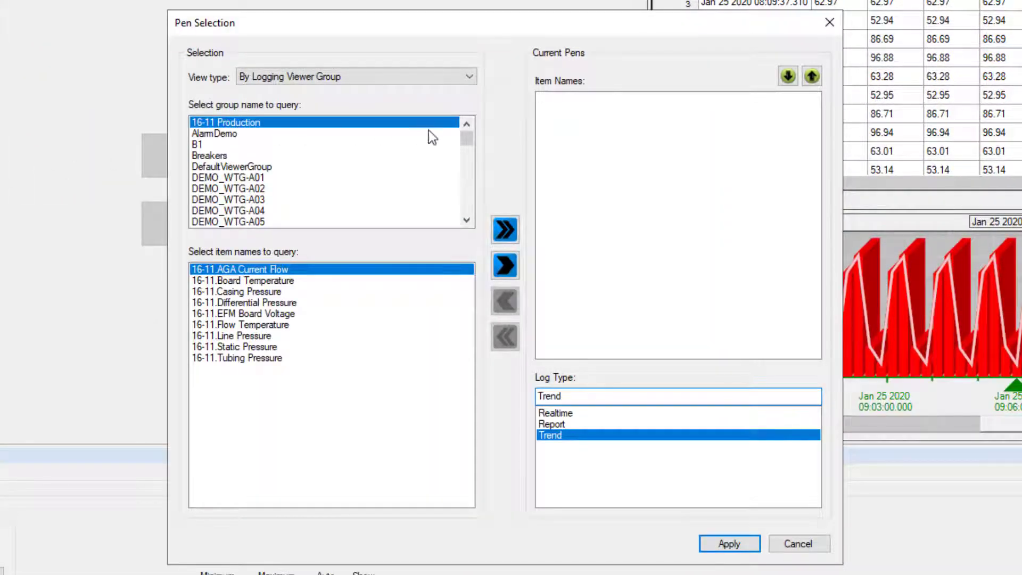
Add all items of the DEMO_WTG-A01 logging viewer group to Chart ABC as pens and apply the selection.
left_click(465, 79)
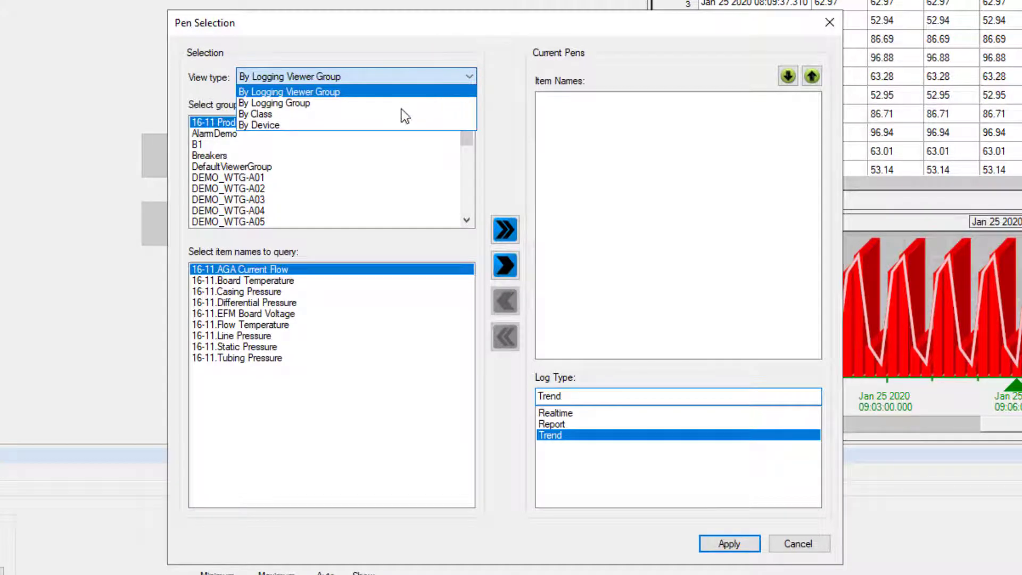
left_click(270, 175)
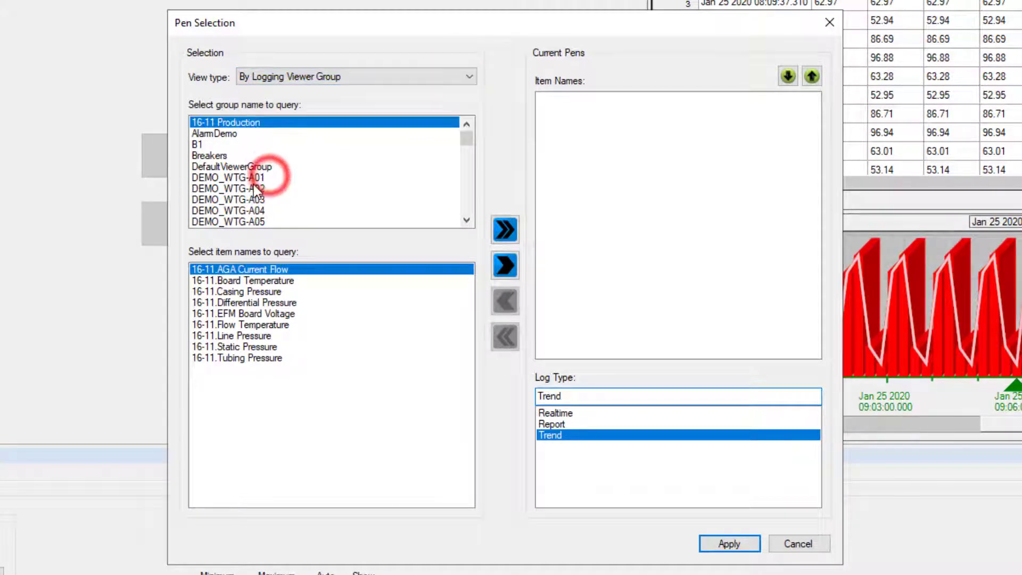
left_click(254, 180)
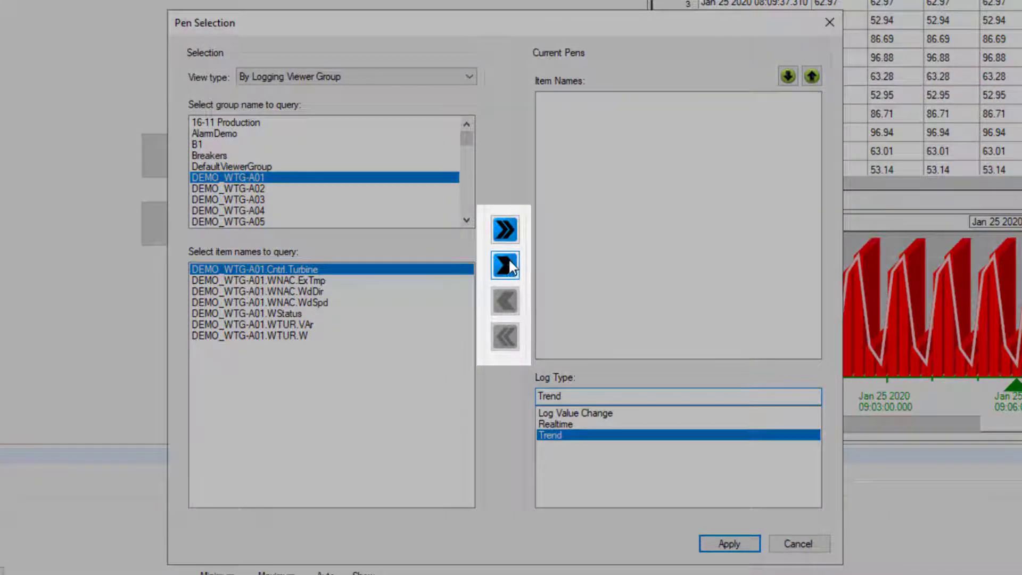
left_click(507, 262)
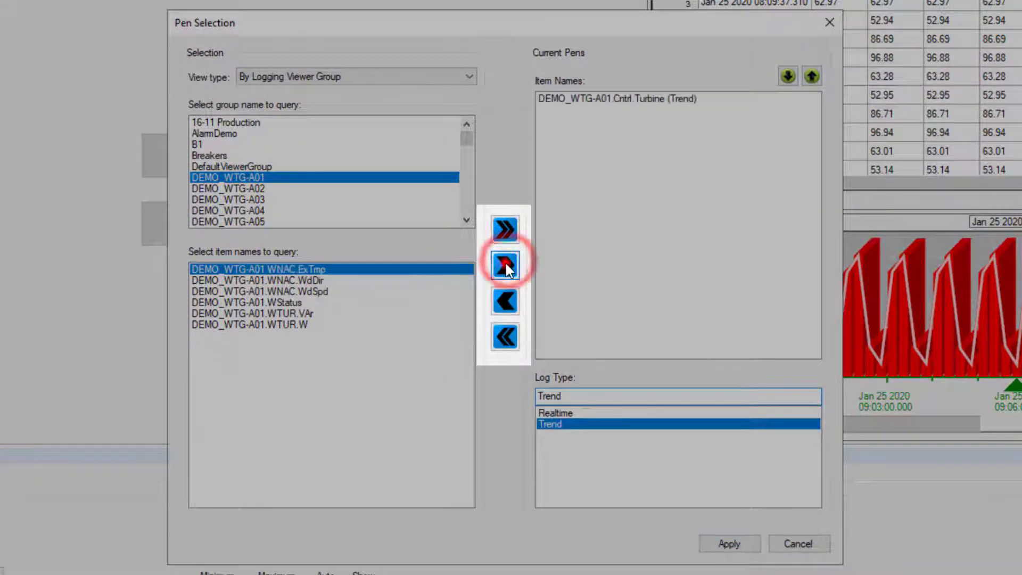
left_click(507, 263)
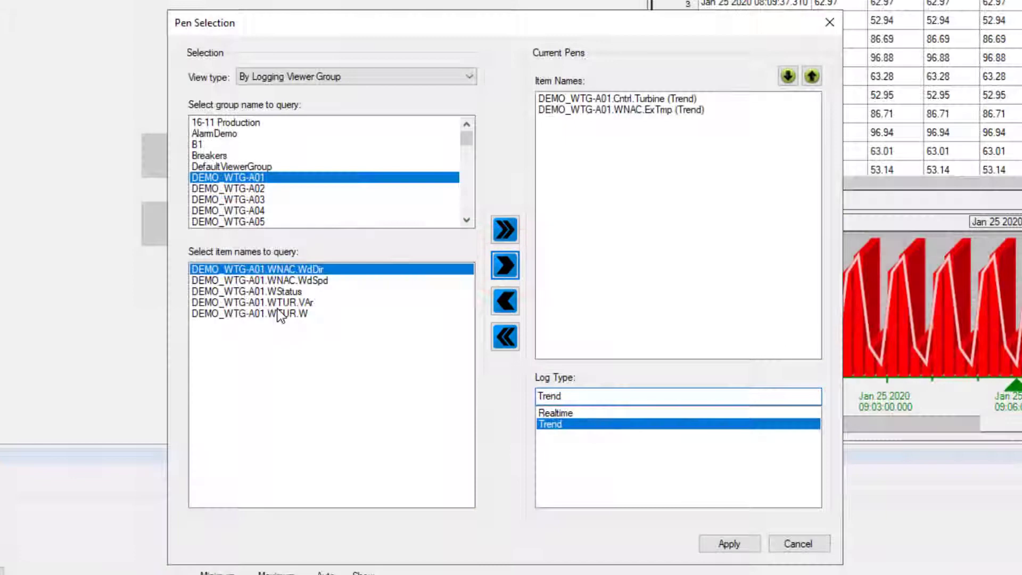
left_click(280, 314)
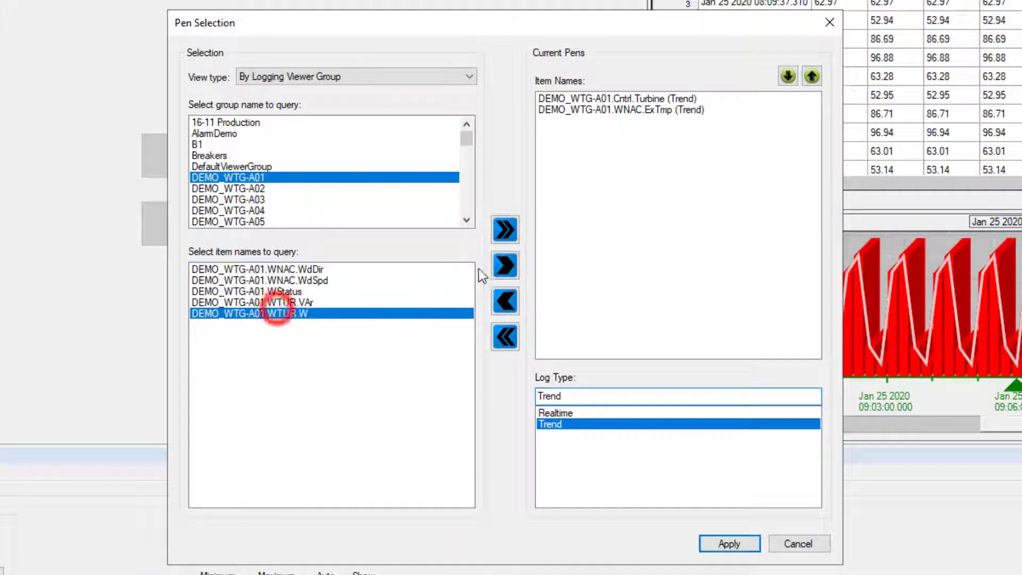
left_click(505, 264)
left_click(504, 230)
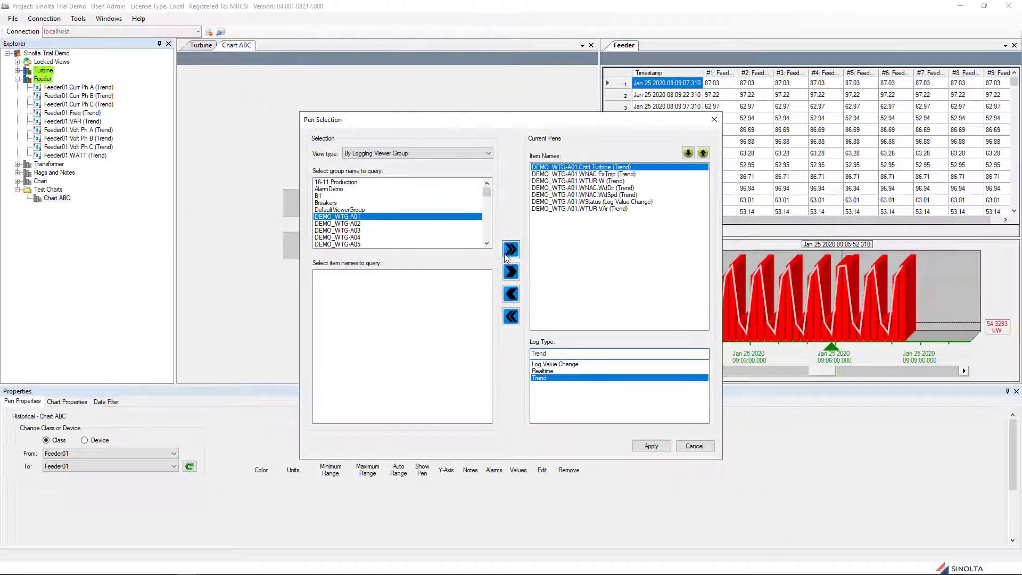
left_click(651, 445)
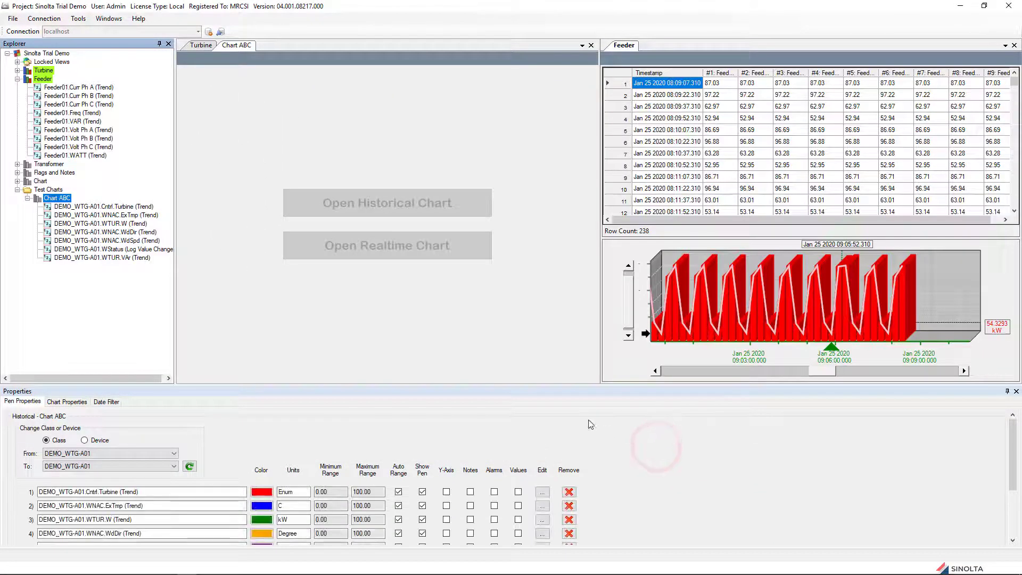
Open Chart ABC as a historical chart with the date filter set to the last 60 minutes.
left_click(346, 203)
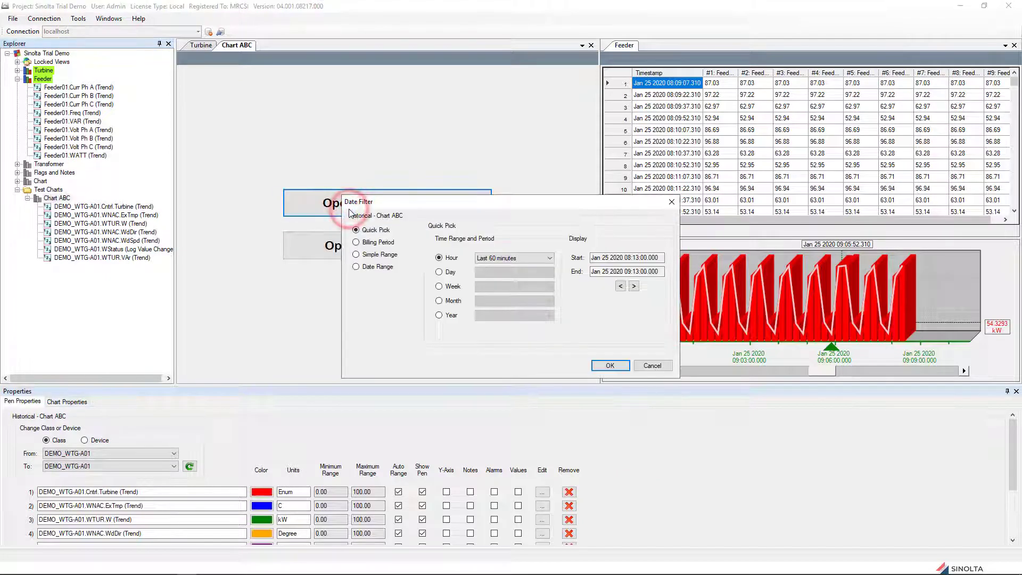
left_click(619, 368)
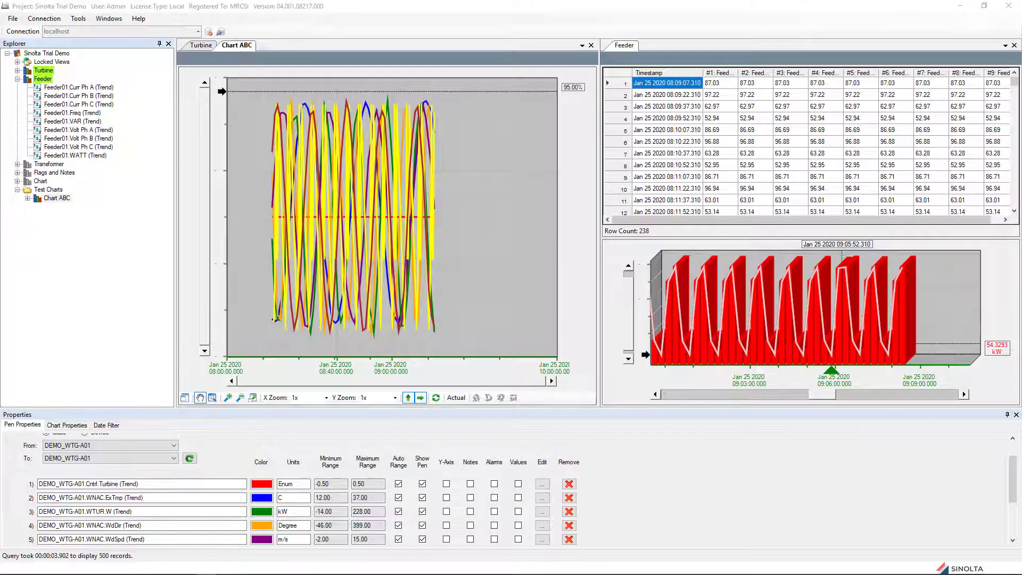
Review the pen properties of Chart ABC in both the dialog and the docked properties area.
right_click(406, 214)
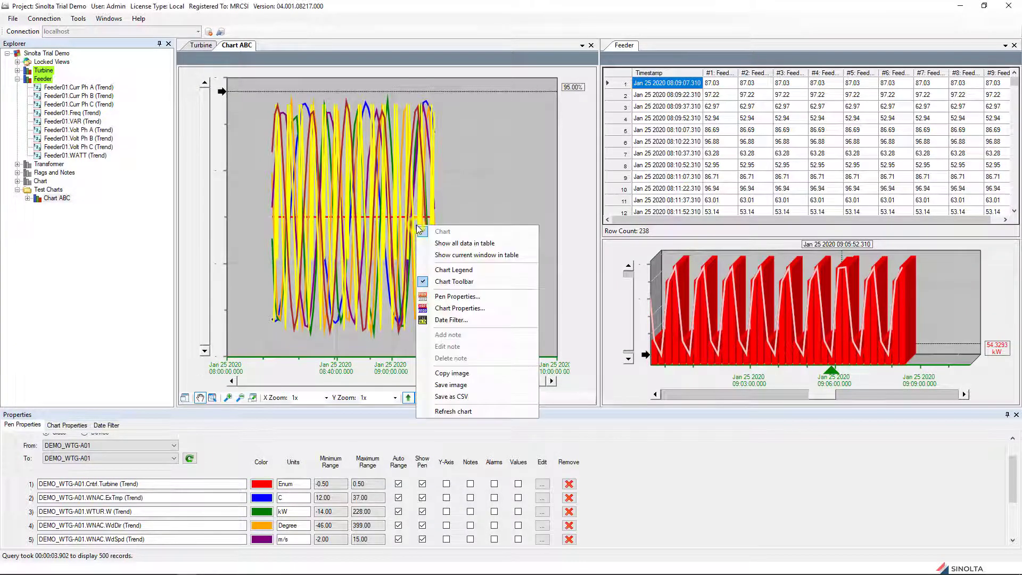
left_click(442, 296)
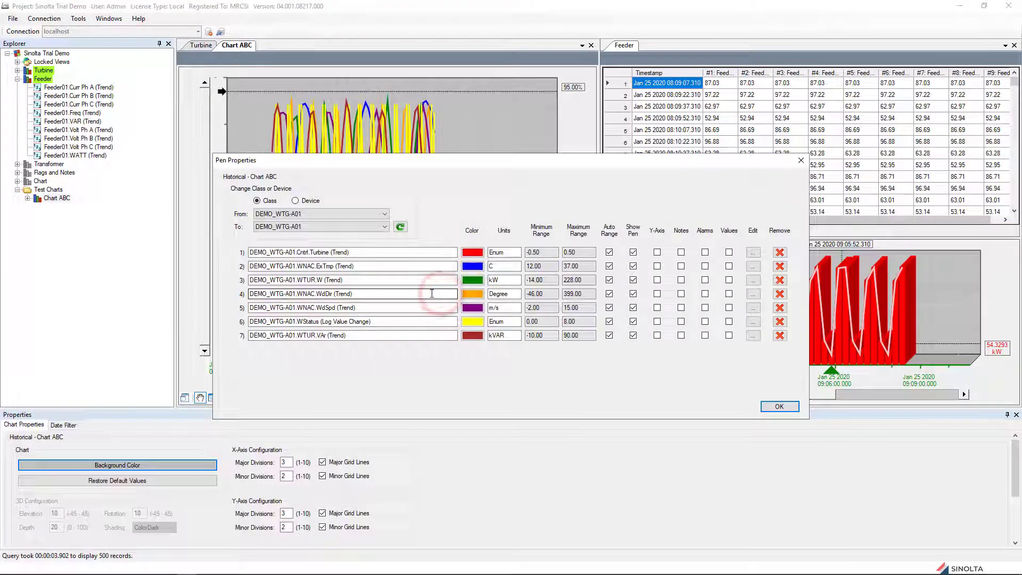
left_click(778, 408)
left_click(20, 424)
scroll(289, 521, "down", 2)
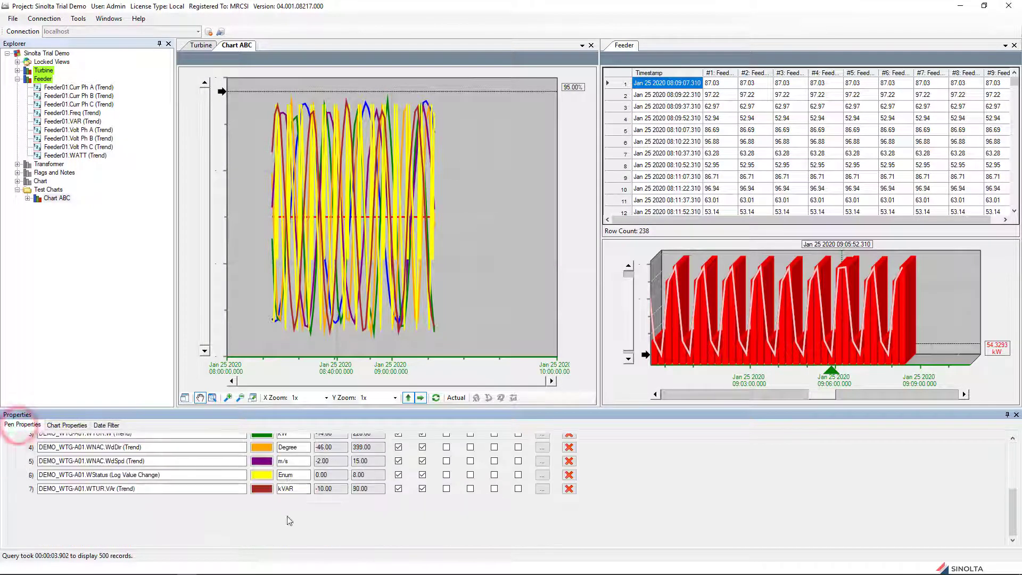
scroll(289, 521, "up", 3)
Show the Y-axes of the WNAC.ExTmp, WTUR.W and WNAC.WdSpd pens in Chart ABC's pen properties, keeping the chart's axes in view.
right_click(408, 241)
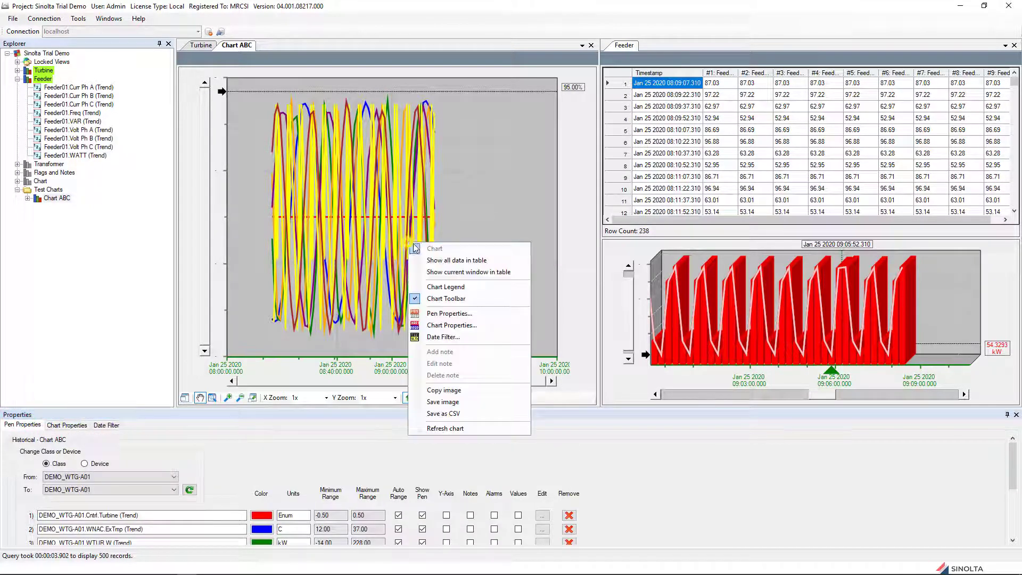
left_click(457, 314)
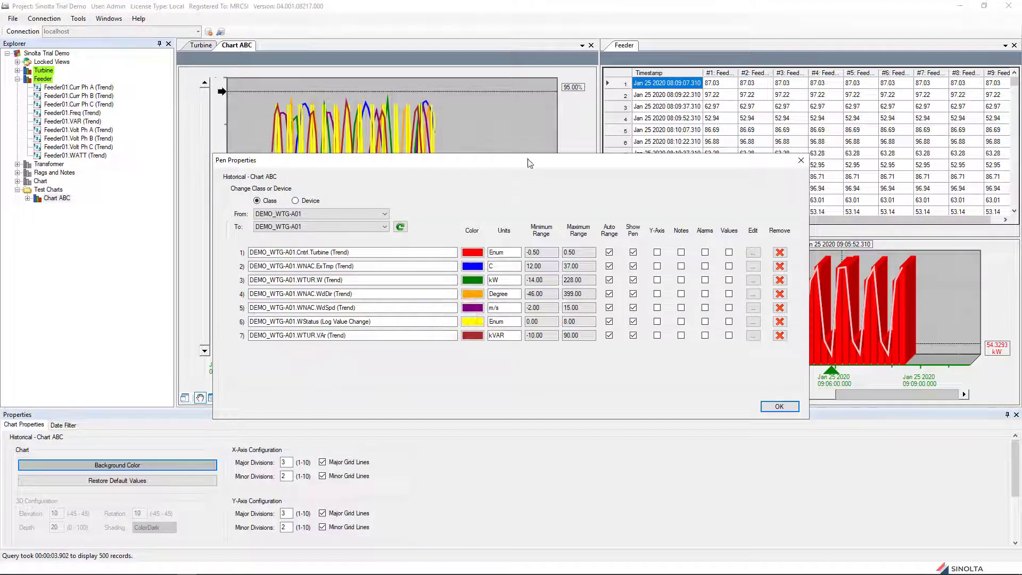
left_click_drag(527, 160, 676, 268)
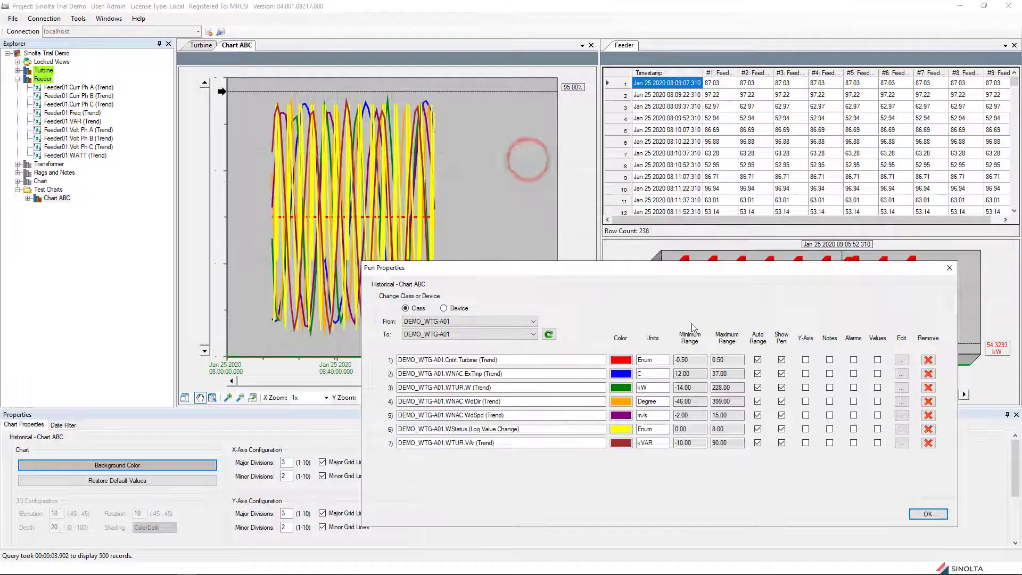
left_click(806, 374)
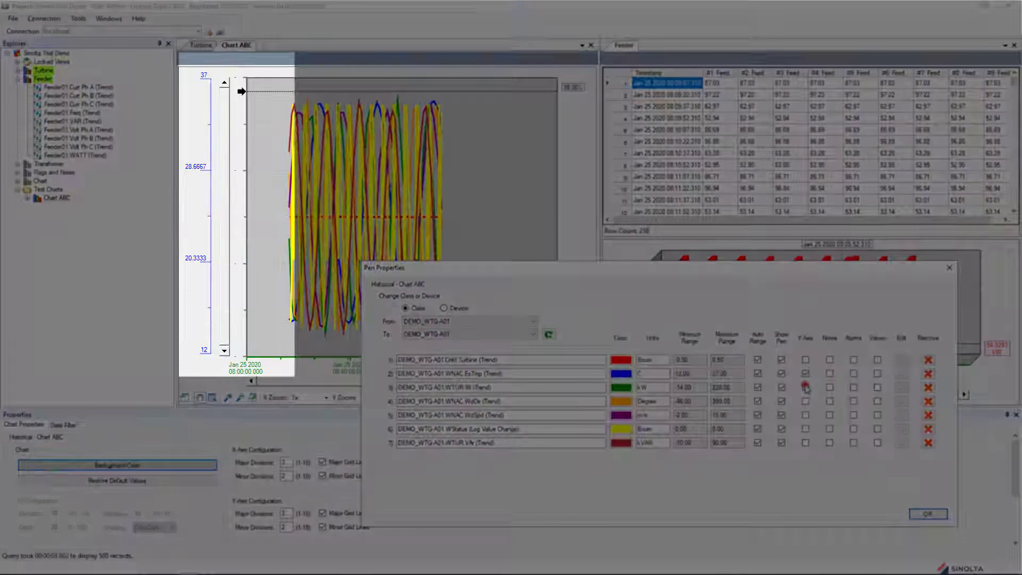
left_click(805, 387)
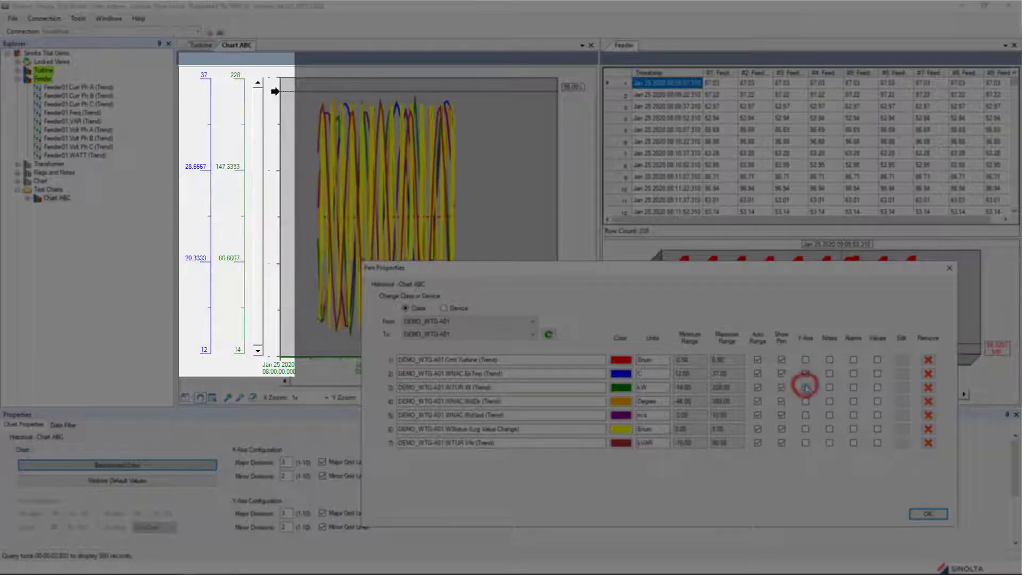
left_click(806, 415)
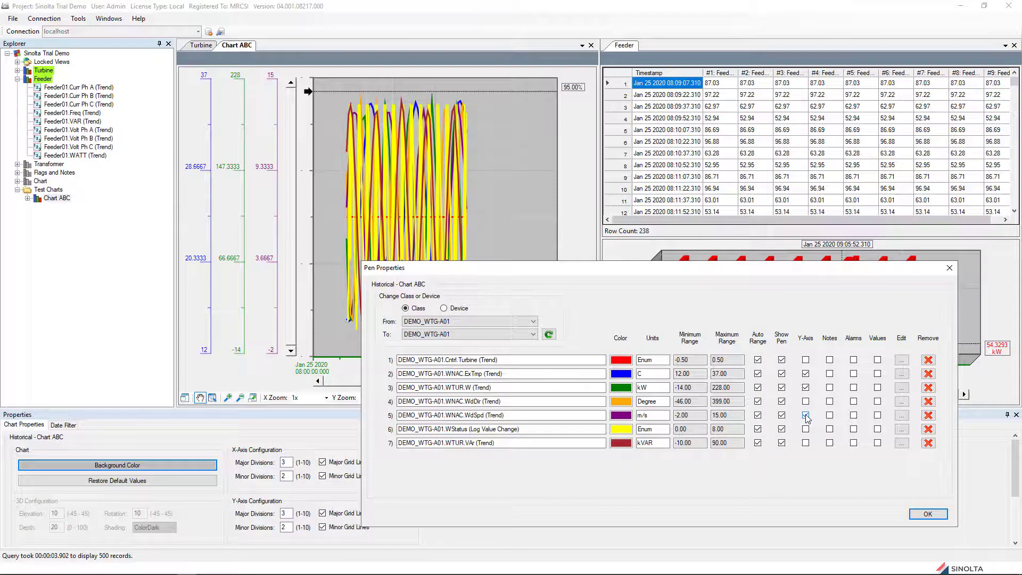
Turn off auto range for the WNAC.ExTmp pen and set its range from 0 to 50.
left_click(758, 373)
left_click(695, 374)
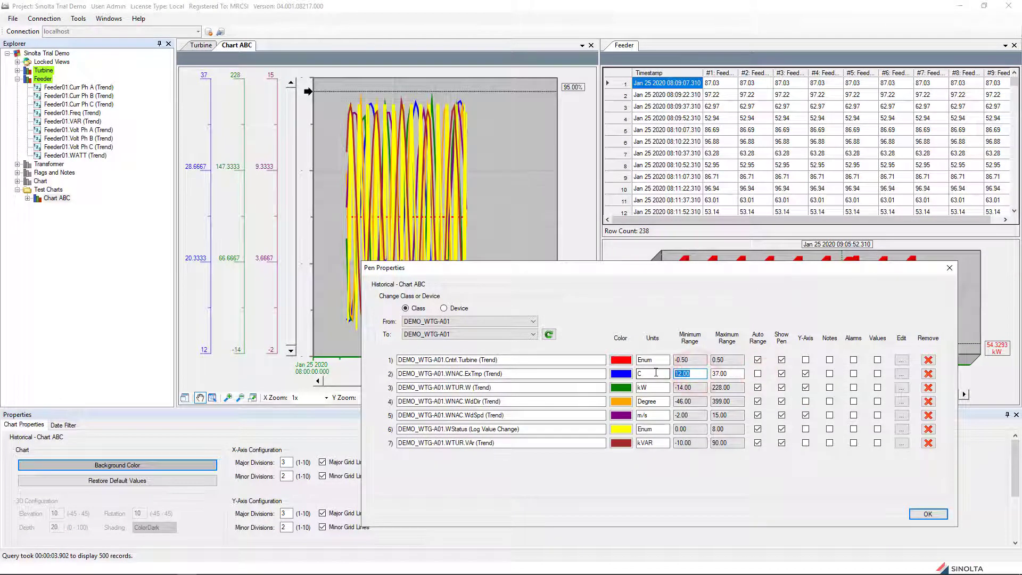
type("0")
left_click(727, 375)
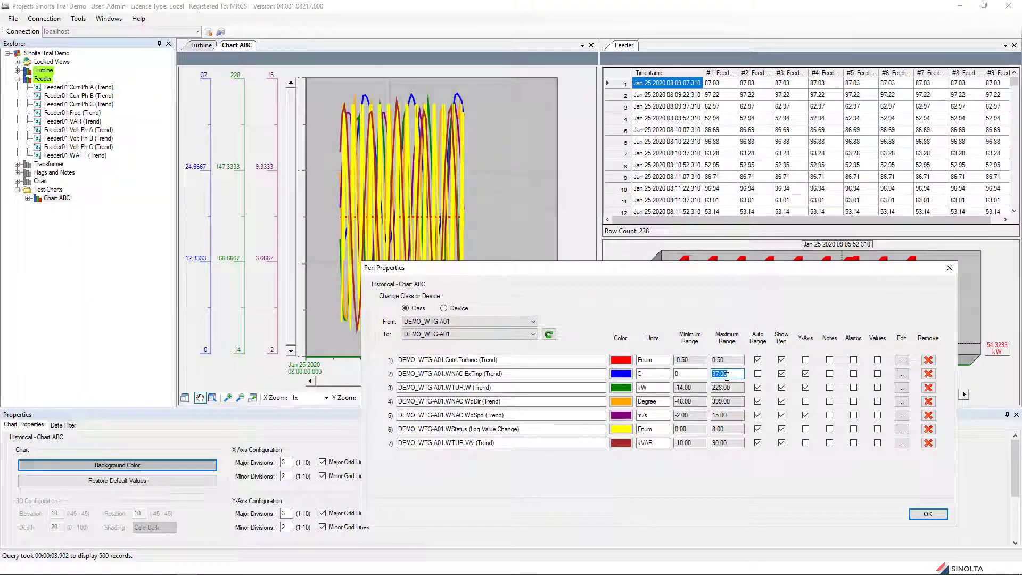
type("5")
type("0")
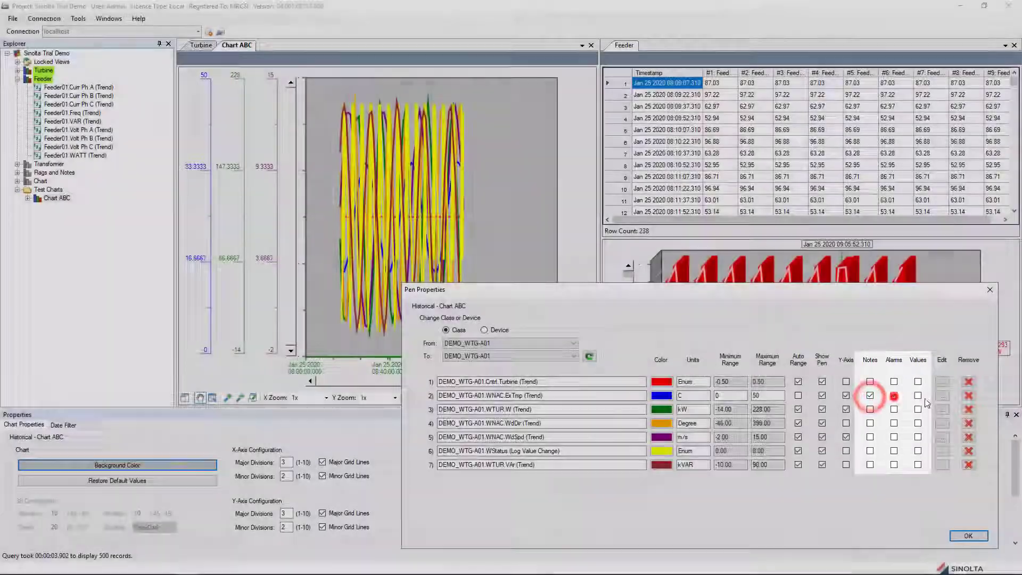
Show notes, alarms and values for the WNAC.ExTmp pen and set its trend type to 3D Bar.
left_click(894, 395)
left_click(918, 395)
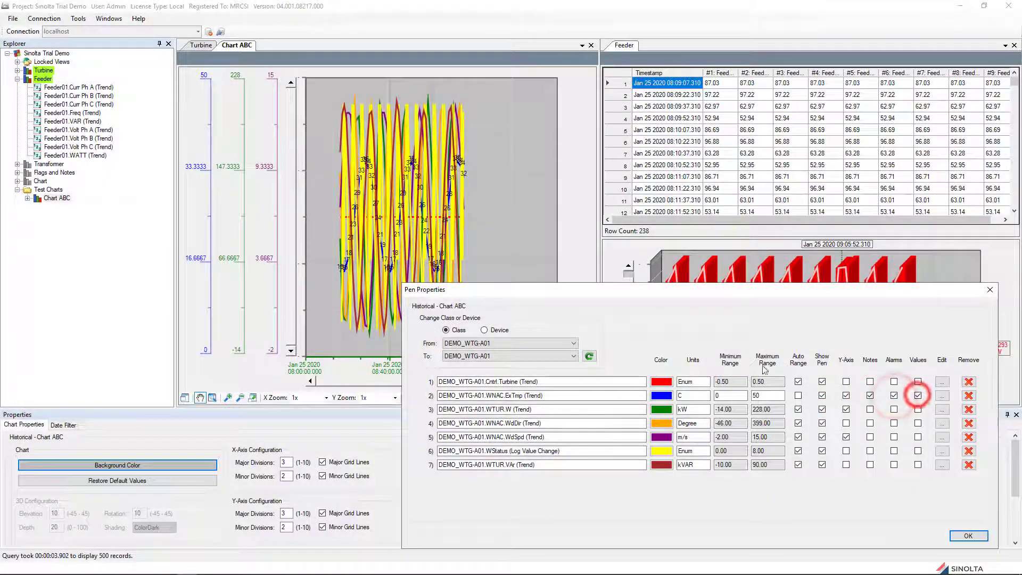
left_click(941, 396)
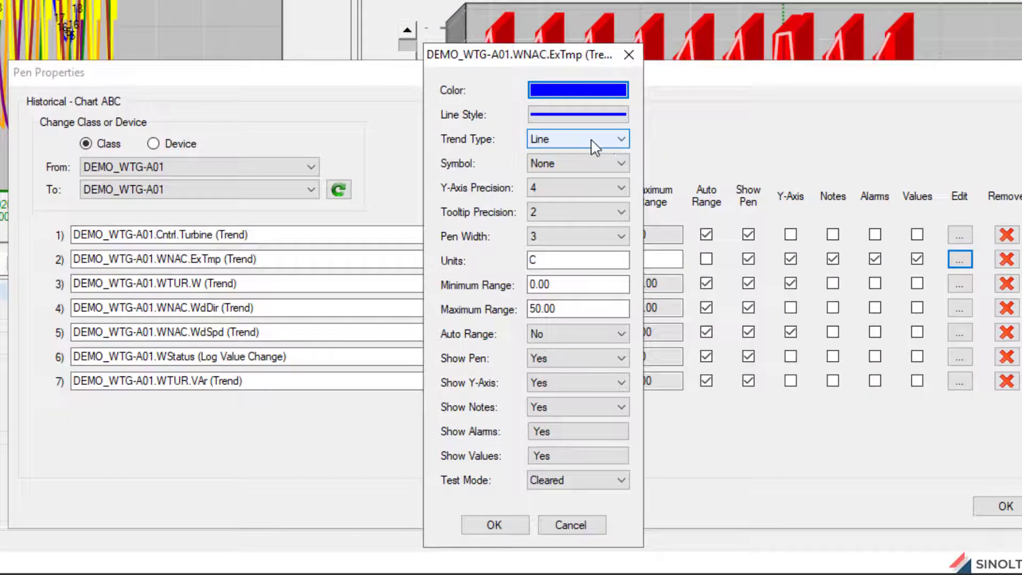
left_click(593, 142)
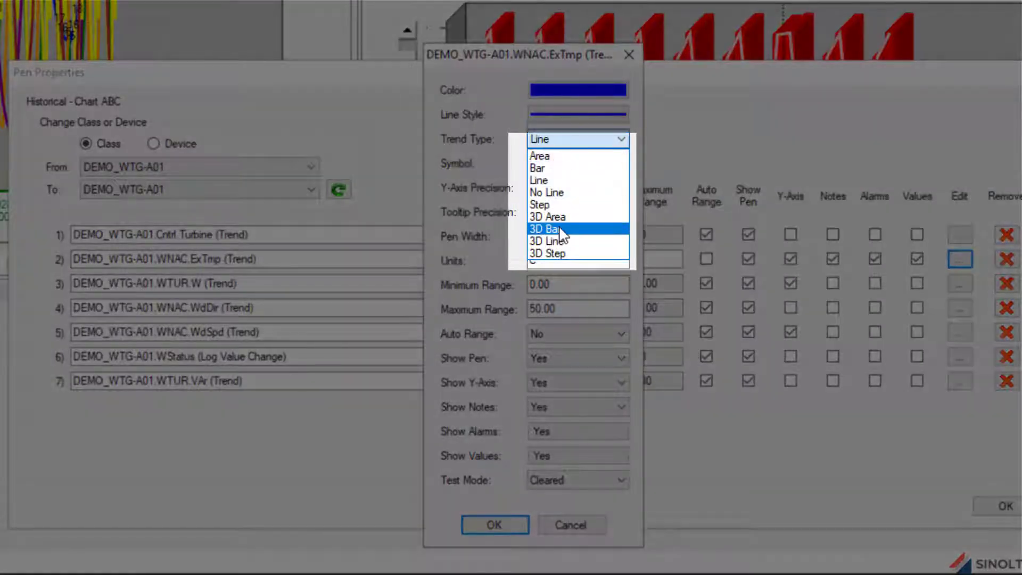
left_click(558, 230)
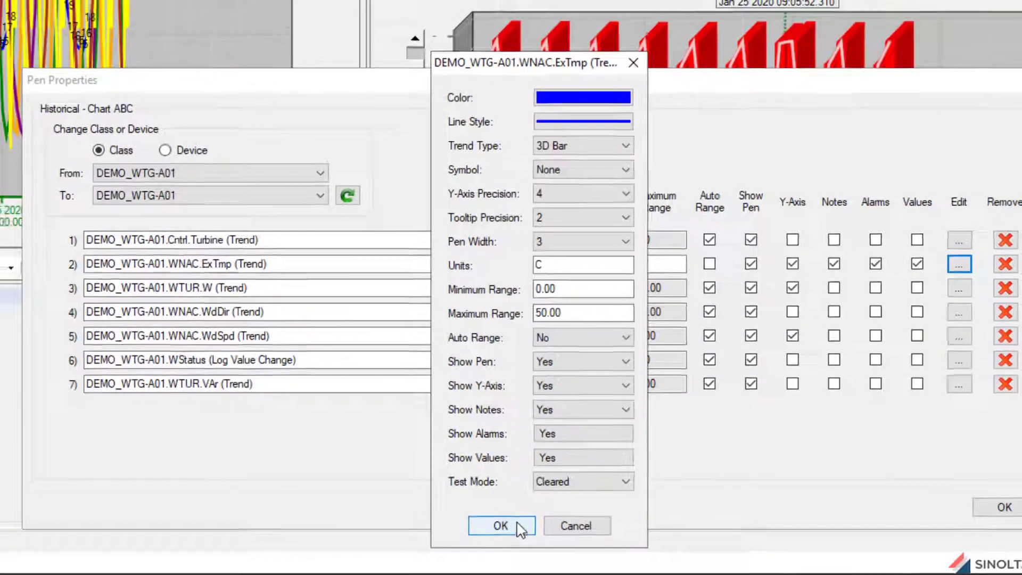
left_click(514, 526)
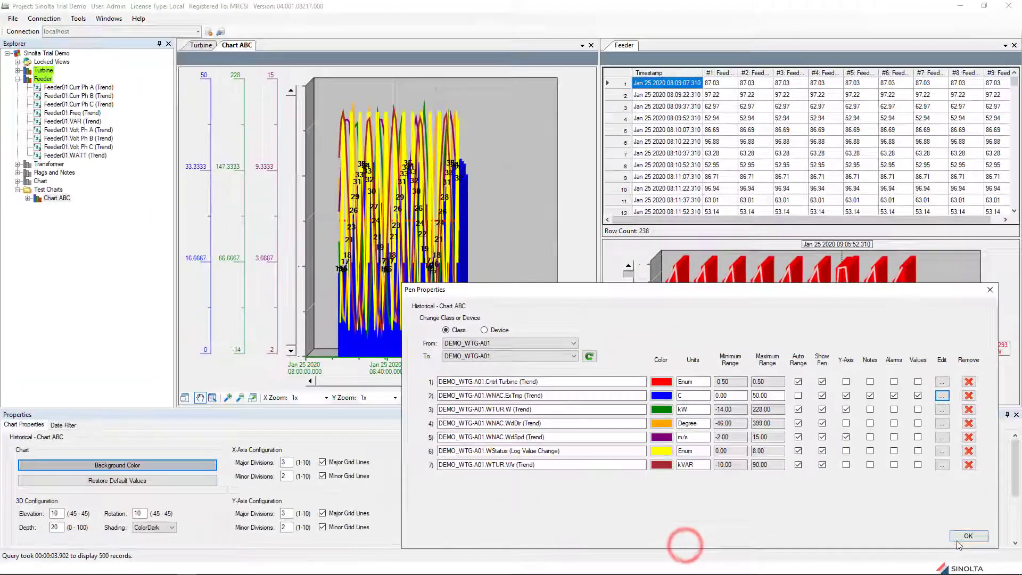
left_click(958, 539)
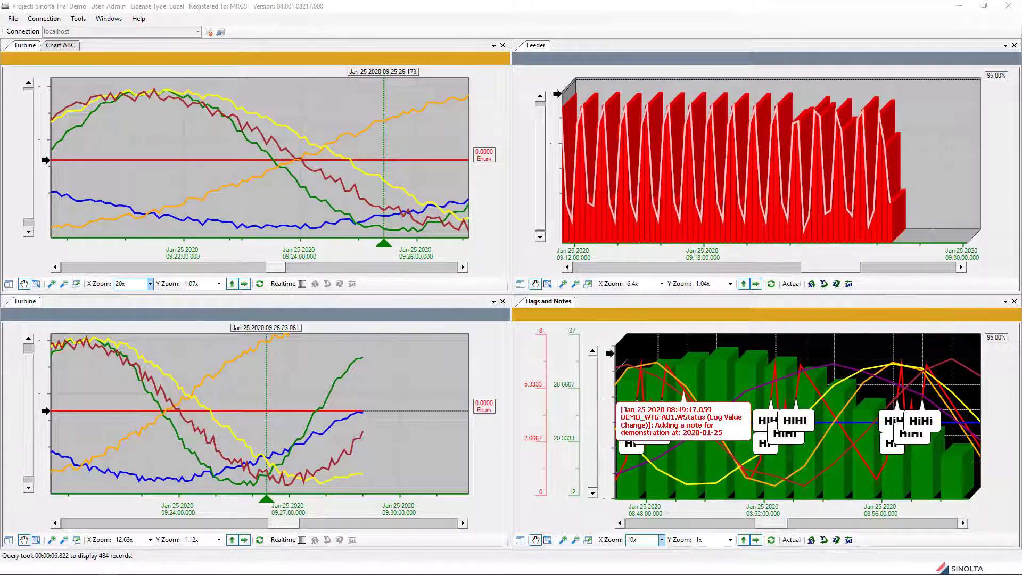
Export the charts to a Charts Export File (*.cnre) named "Export Chart".
left_click(13, 19)
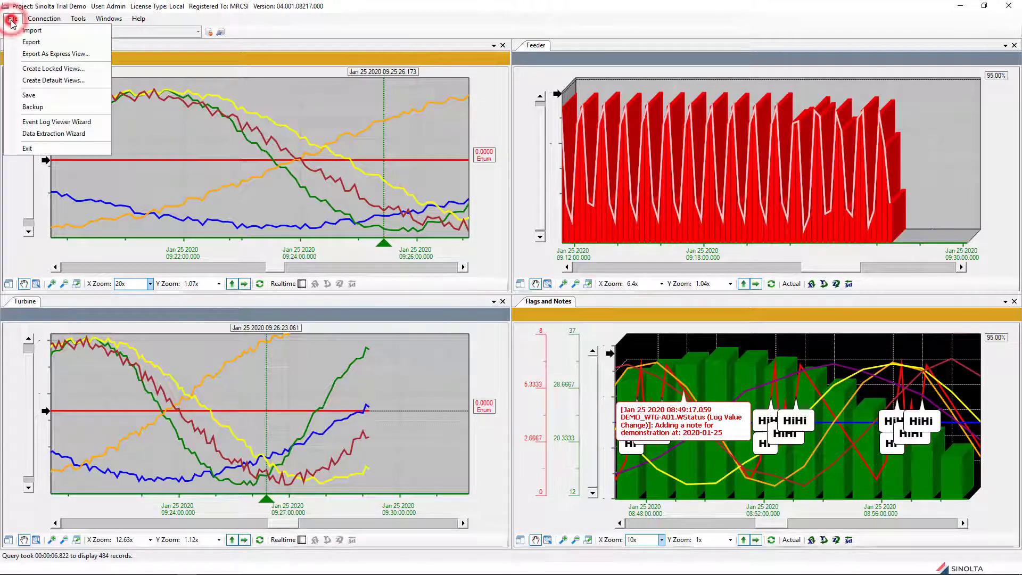
left_click(31, 42)
left_click(457, 266)
left_click(545, 384)
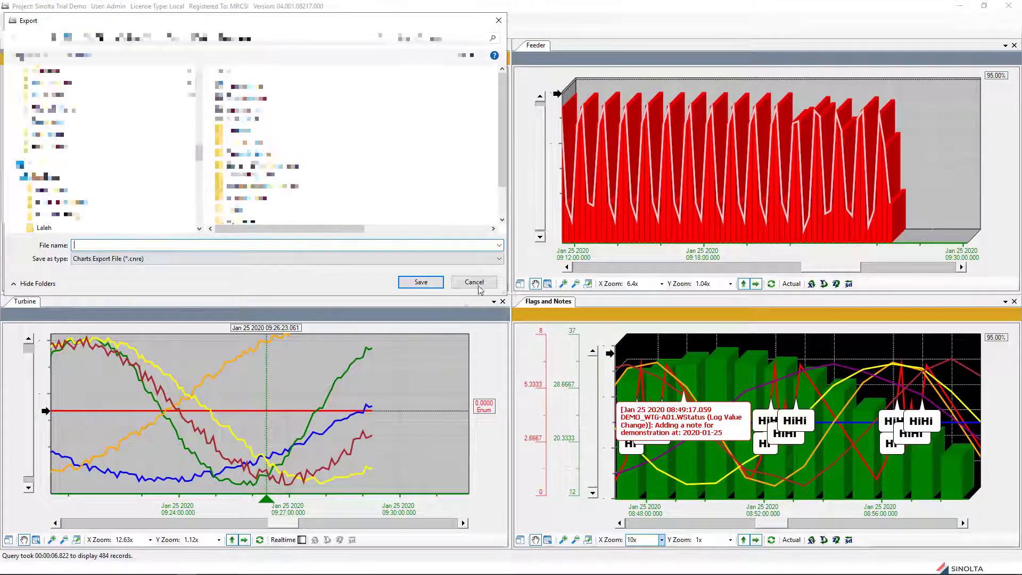
type("Export Chart")
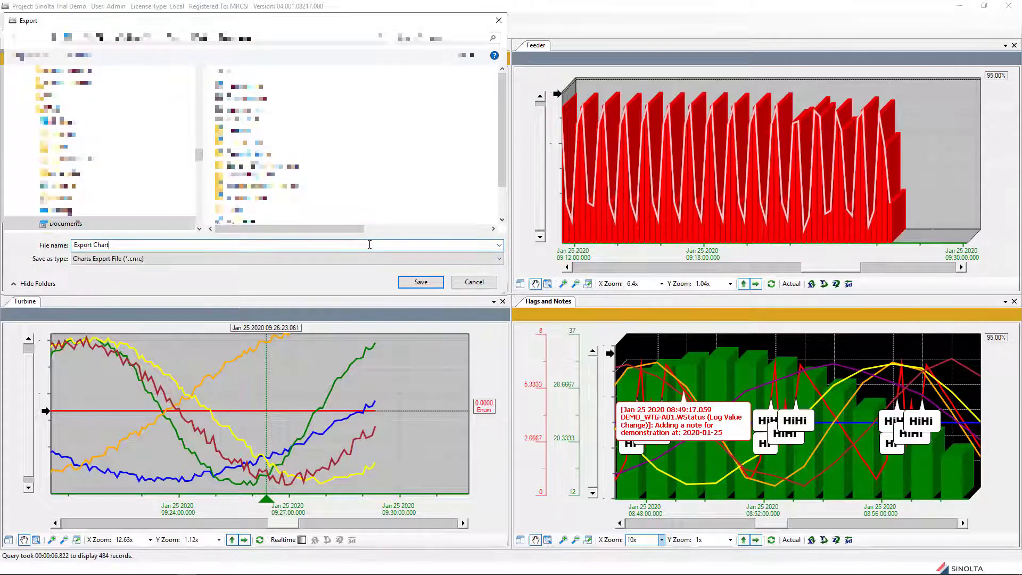
key("Return")
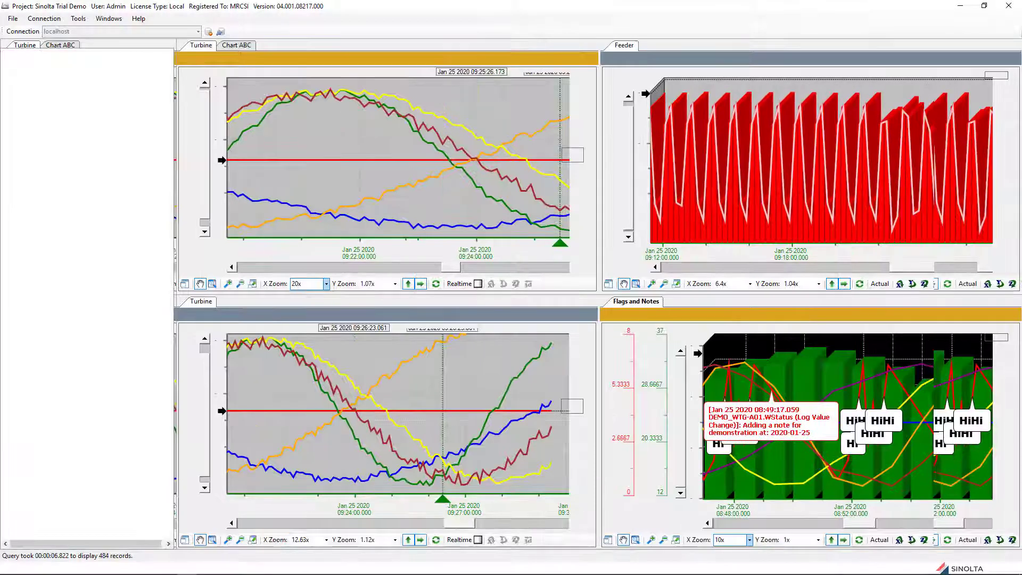
Export the Chart group as a Historical express view file named "Express chart2".
left_click(564, 324)
left_click(8, 20)
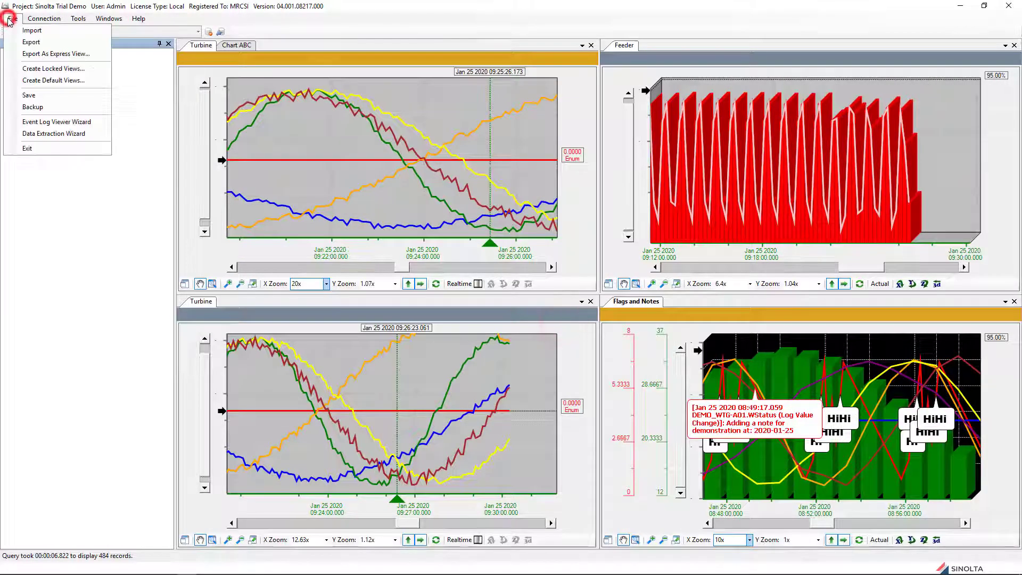
left_click(39, 54)
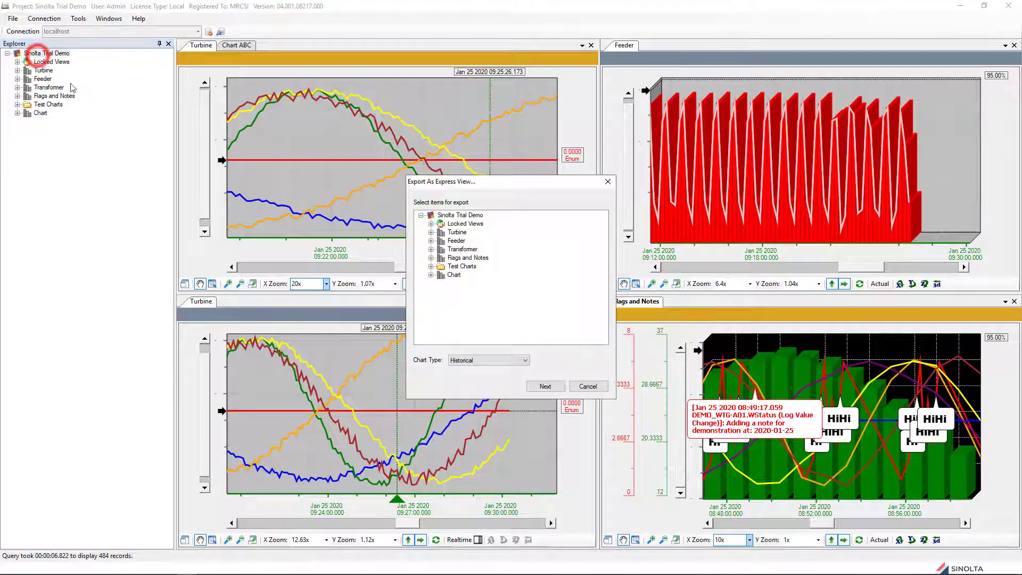
left_click(454, 275)
left_click(547, 386)
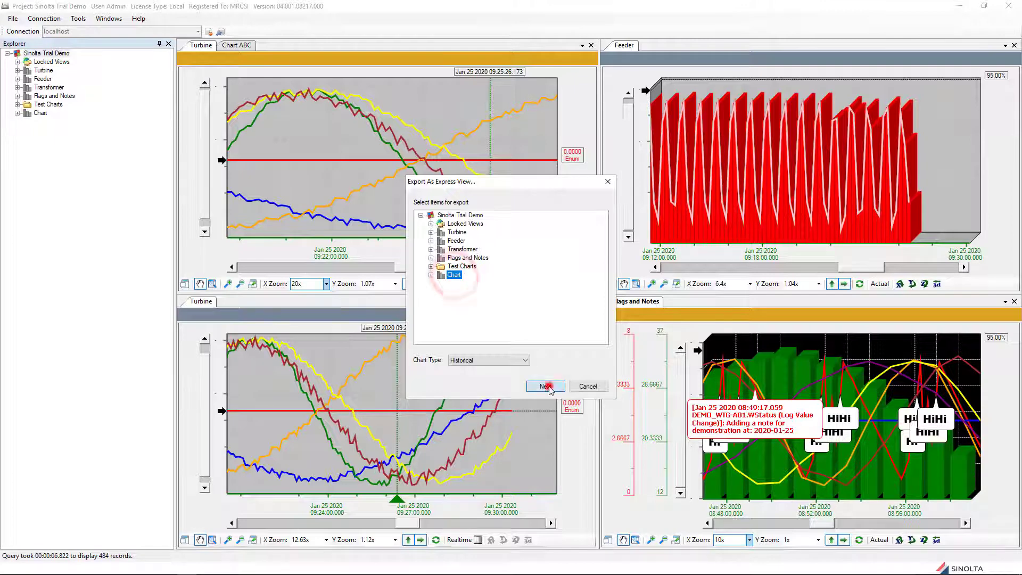
type("Exp")
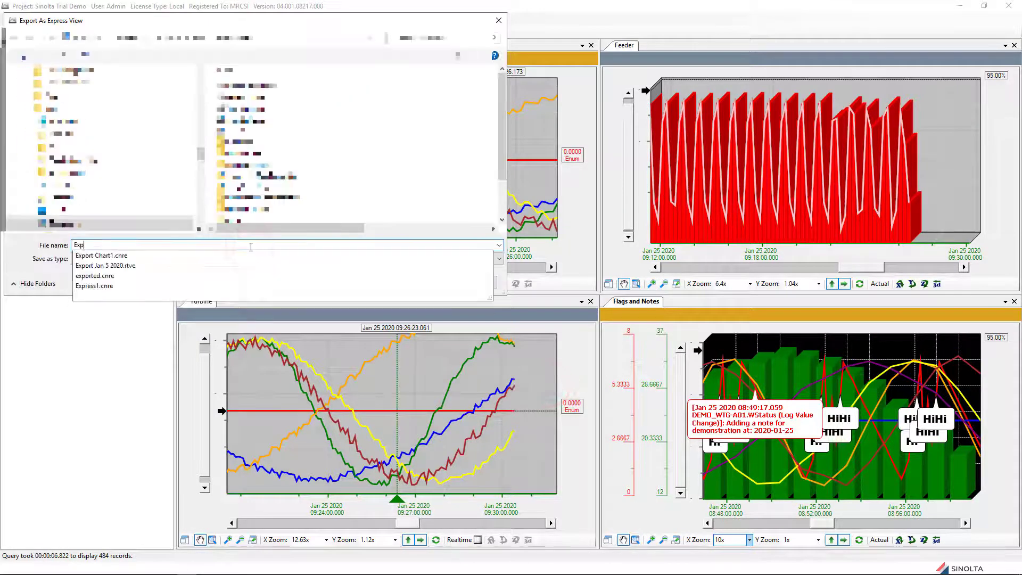
type("ress chart2")
key("Return")
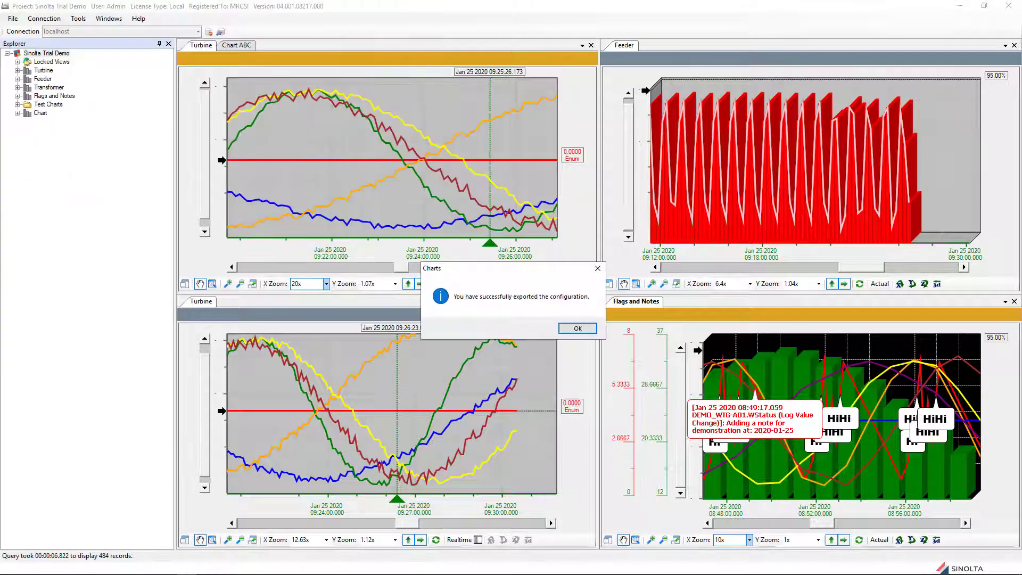
left_click(577, 328)
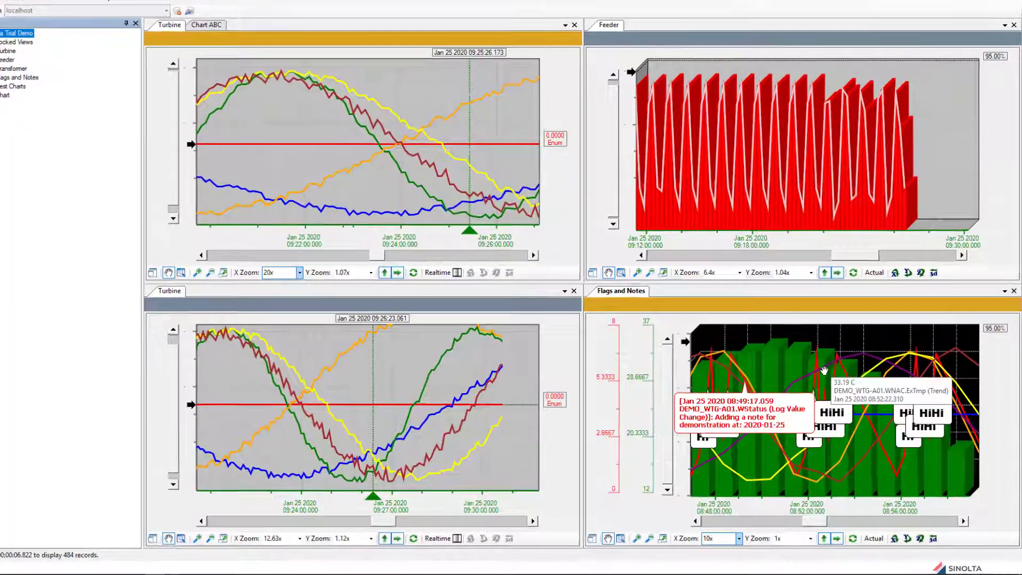
right_click(825, 376)
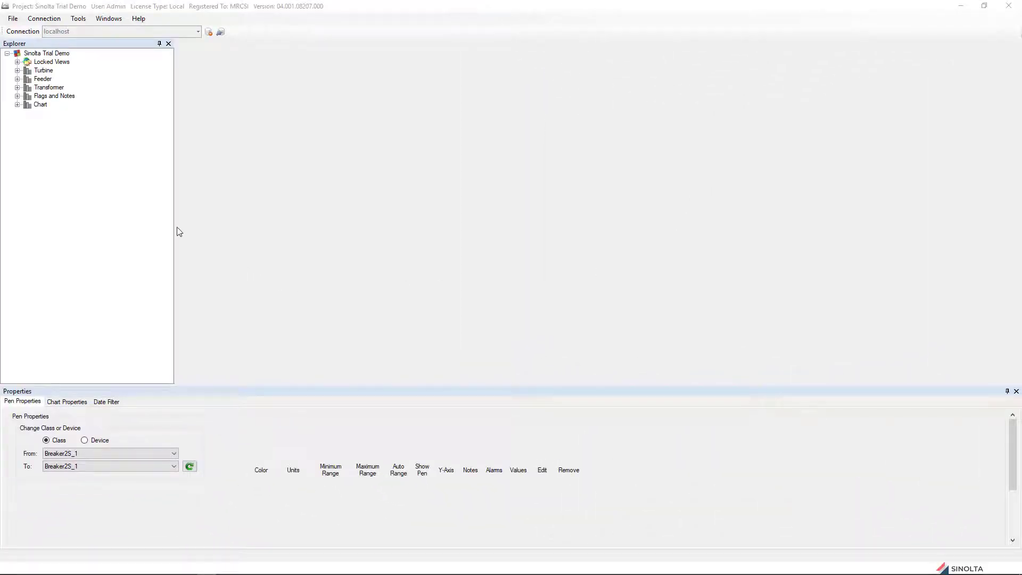
Run the Event Log Viewer Wizard for alarms from the common log over the last 24 hours.
left_click(13, 20)
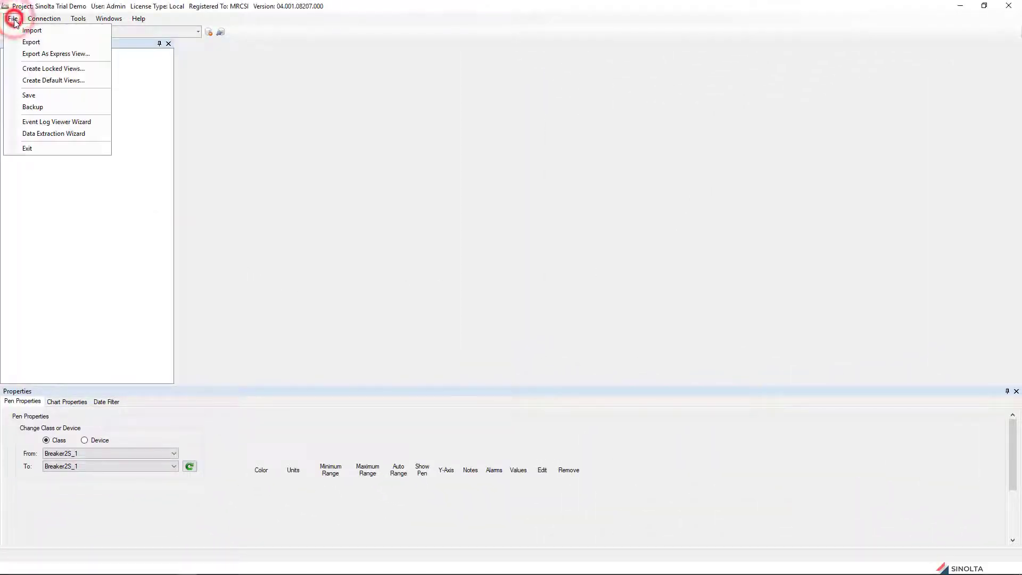
left_click(41, 122)
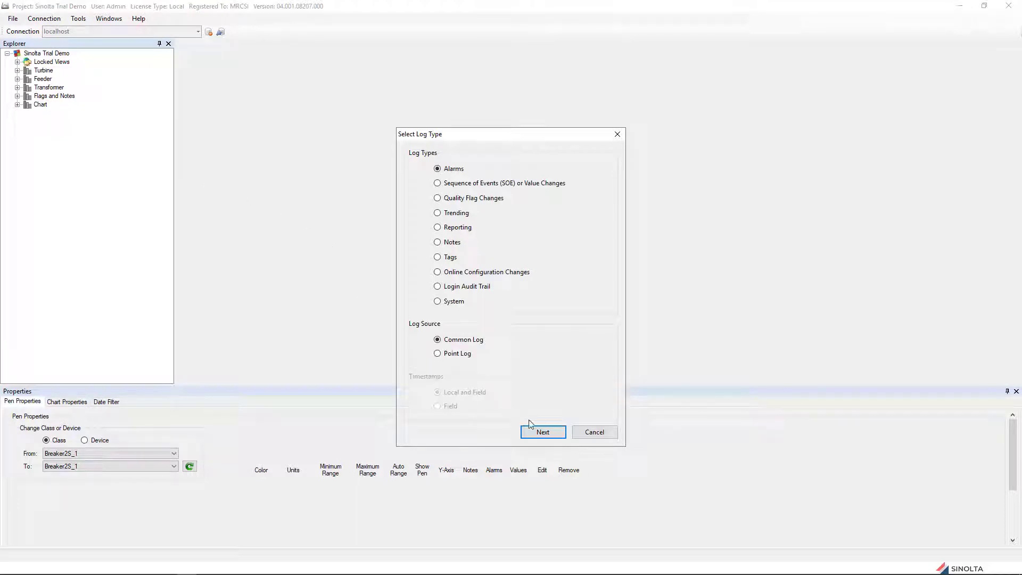
left_click(543, 432)
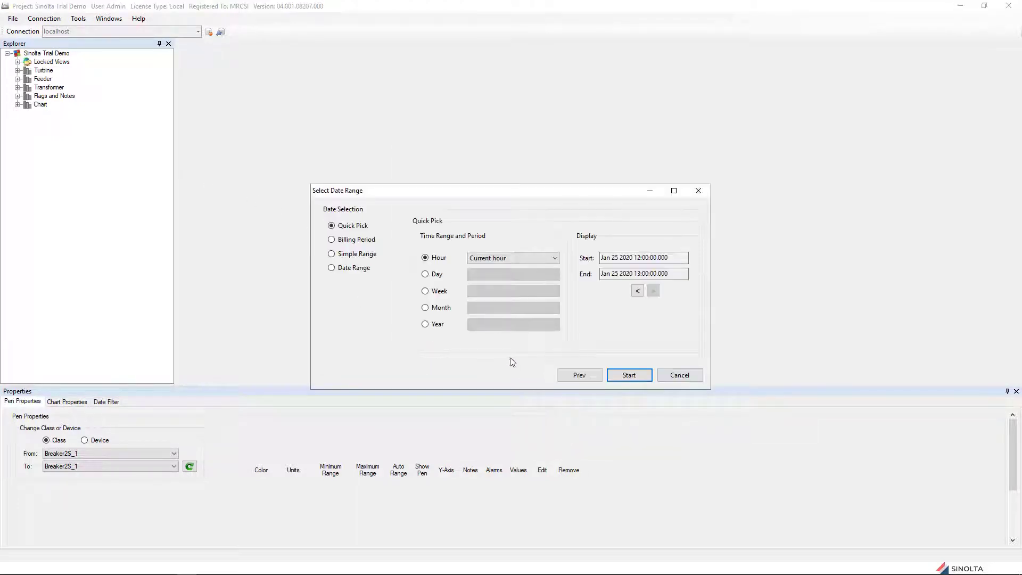
left_click(426, 275)
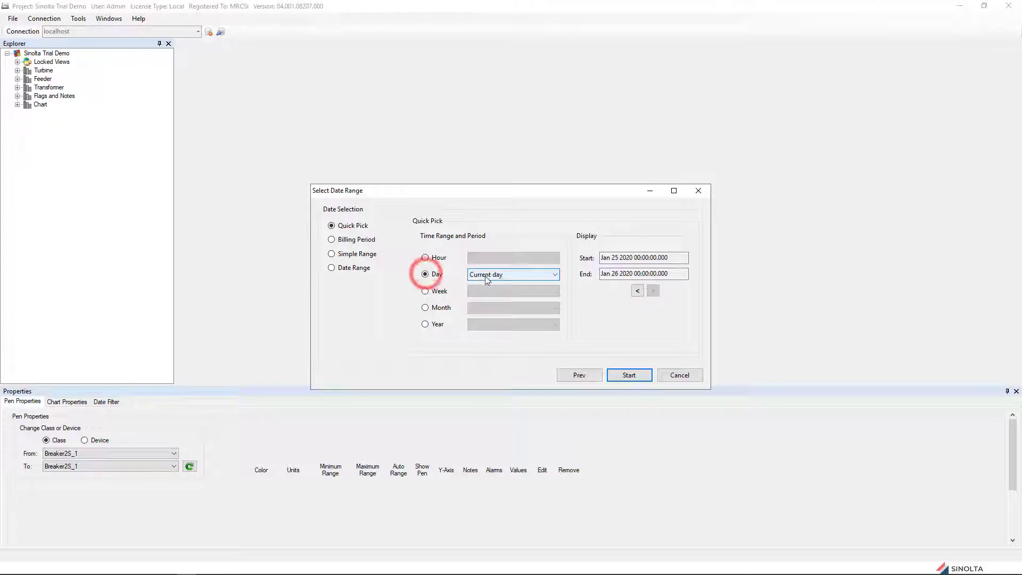
left_click(486, 275)
left_click(489, 301)
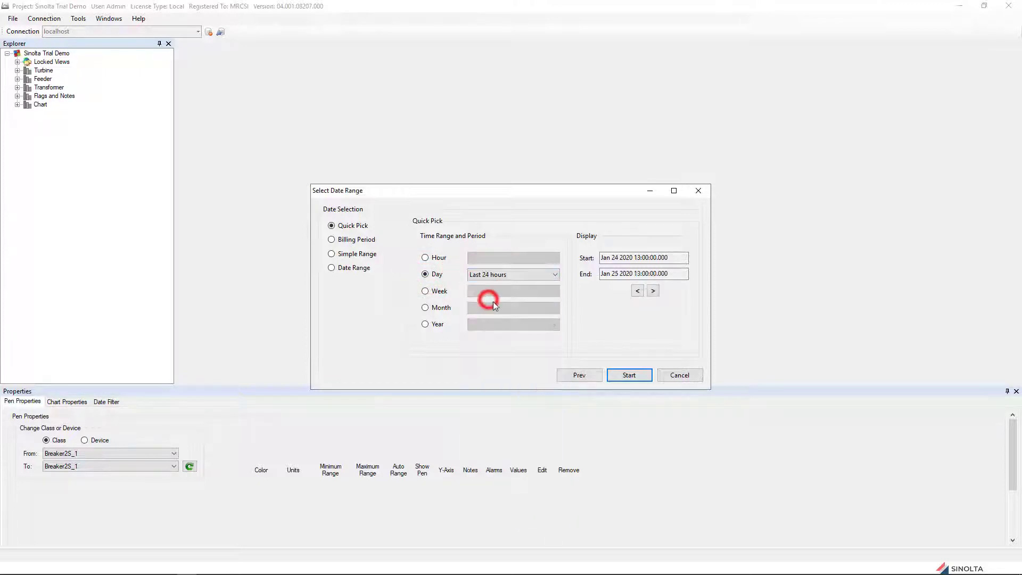
left_click(626, 373)
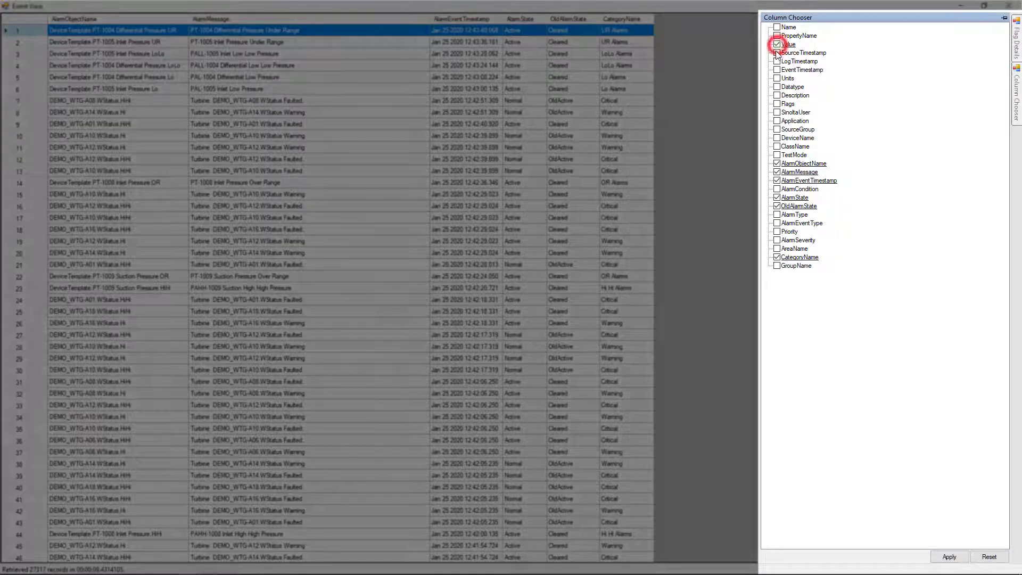
Add the Value, SourceTimestamp and LogTimestamp columns to the event list and narrow the AlarmMessage column.
left_click(777, 53)
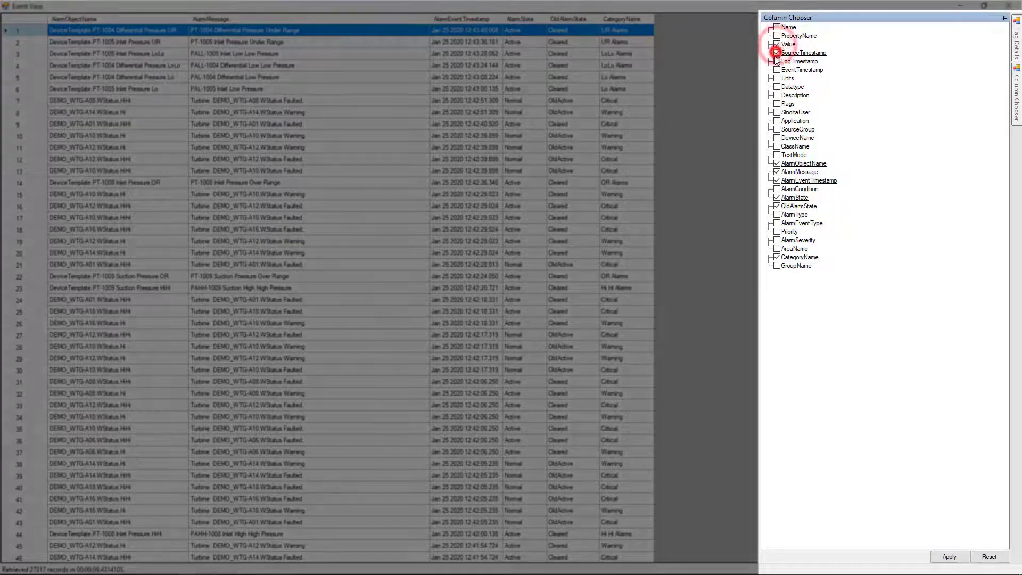
left_click(778, 61)
left_click(949, 557)
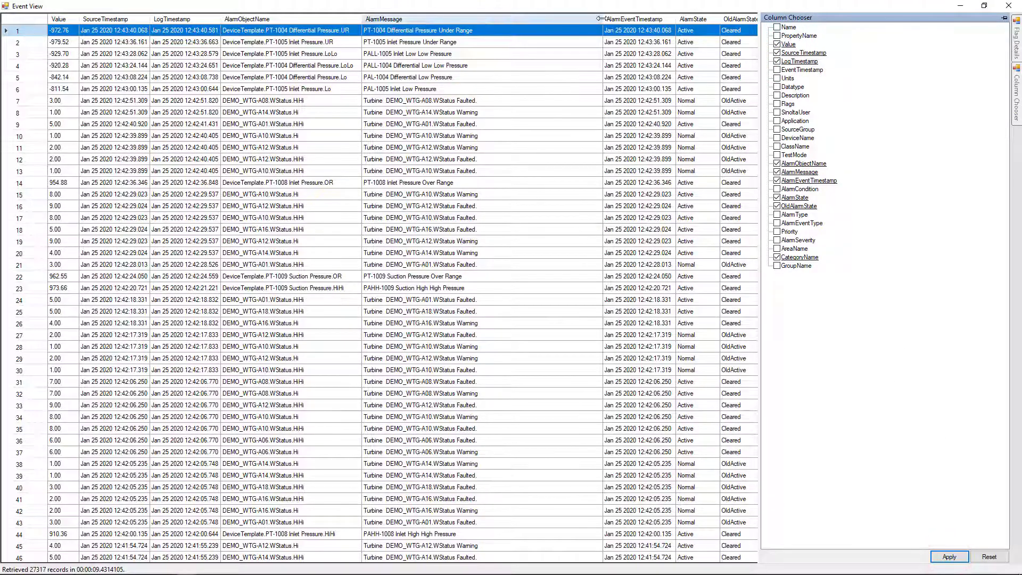
left_click_drag(600, 19, 514, 18)
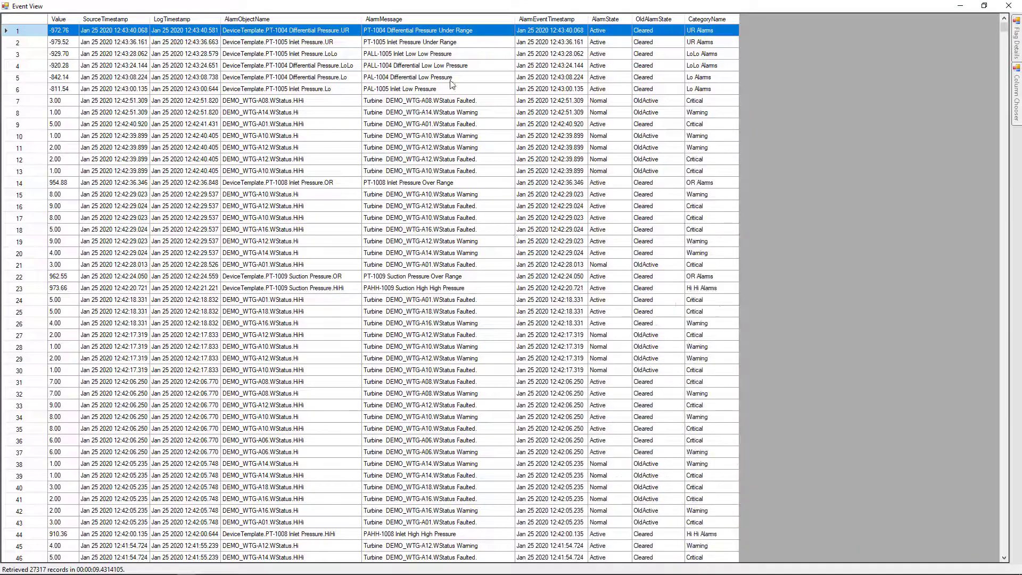
Export the alarm event list to Excel.
right_click(410, 136)
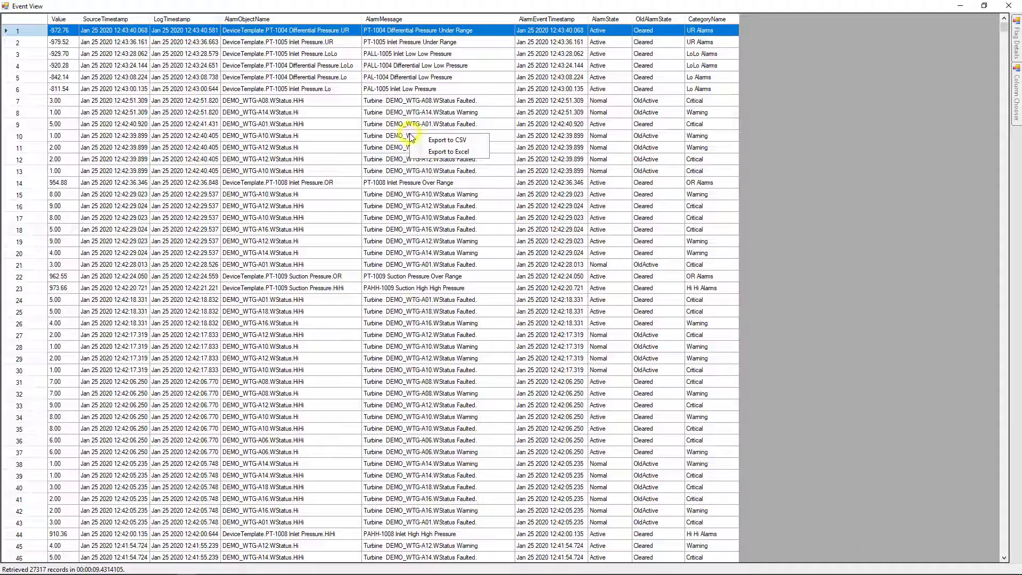
left_click(463, 153)
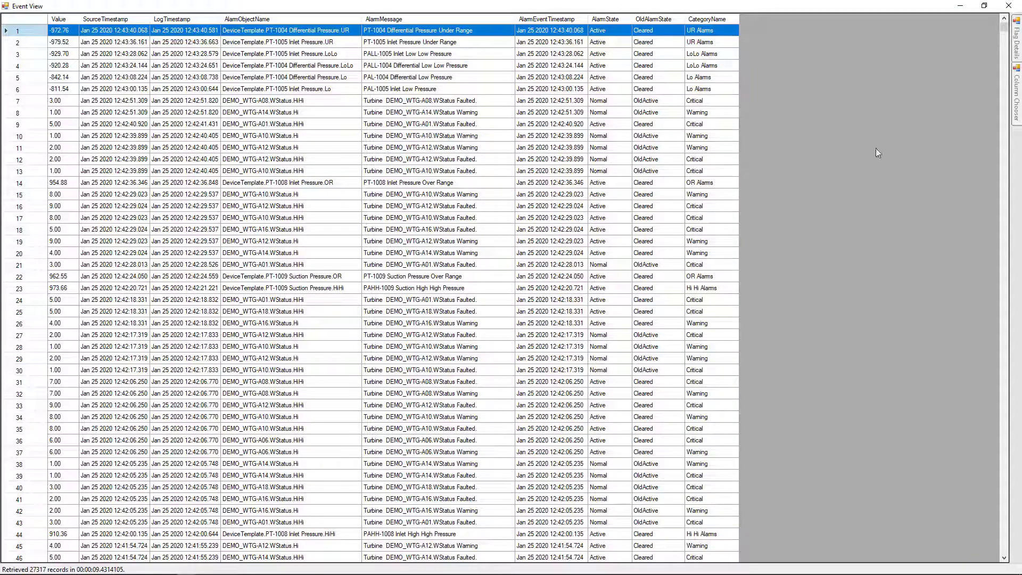
Keep the flag details pinned beside the event list and inspect the flags of the alarms in rows 6 and 7.
left_click(1018, 47)
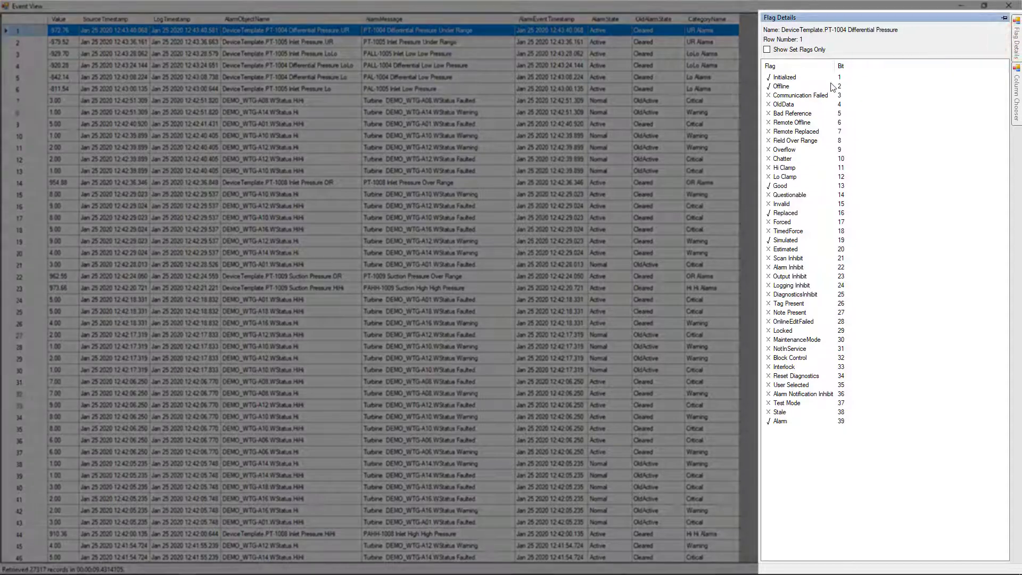
left_click(1004, 17)
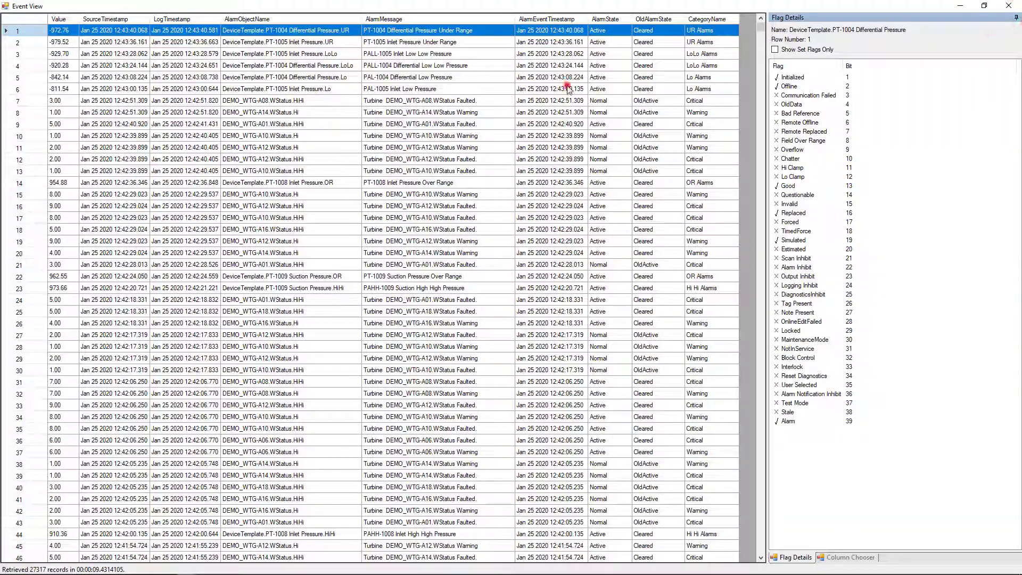
left_click(567, 88)
left_click(568, 101)
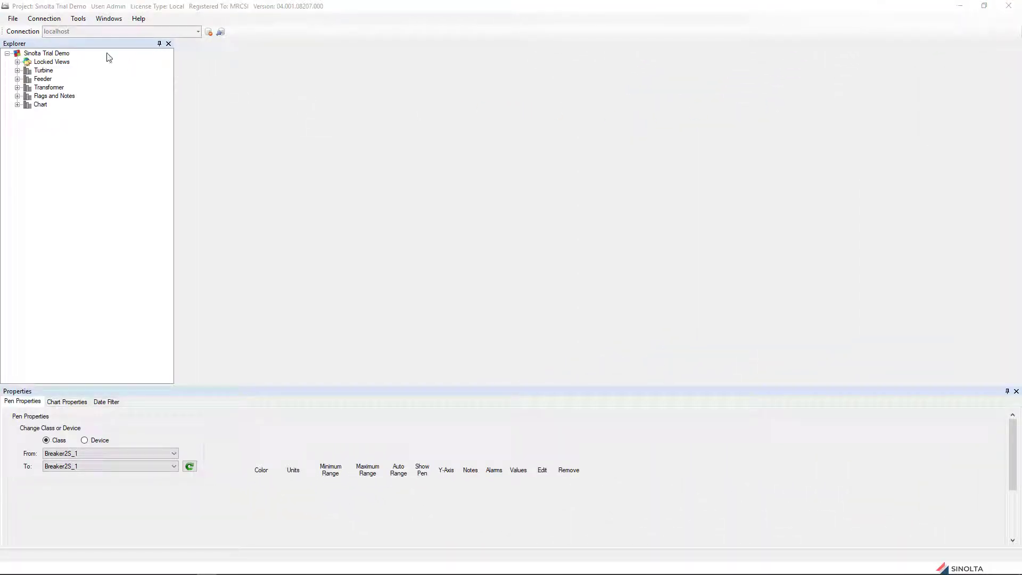
Start the Data Extraction Wizard with Snapshot as the log type.
left_click(12, 22)
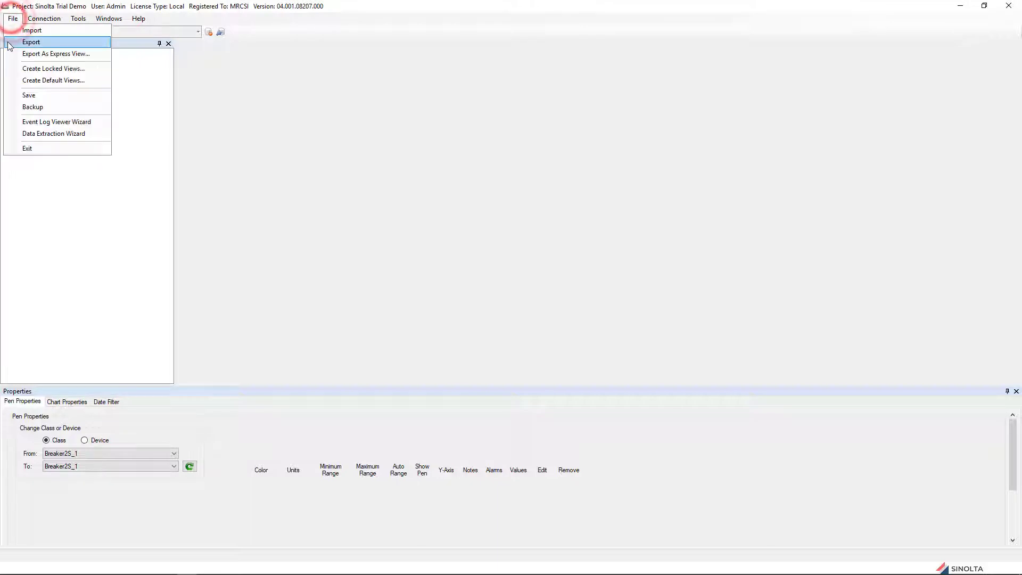
left_click(39, 135)
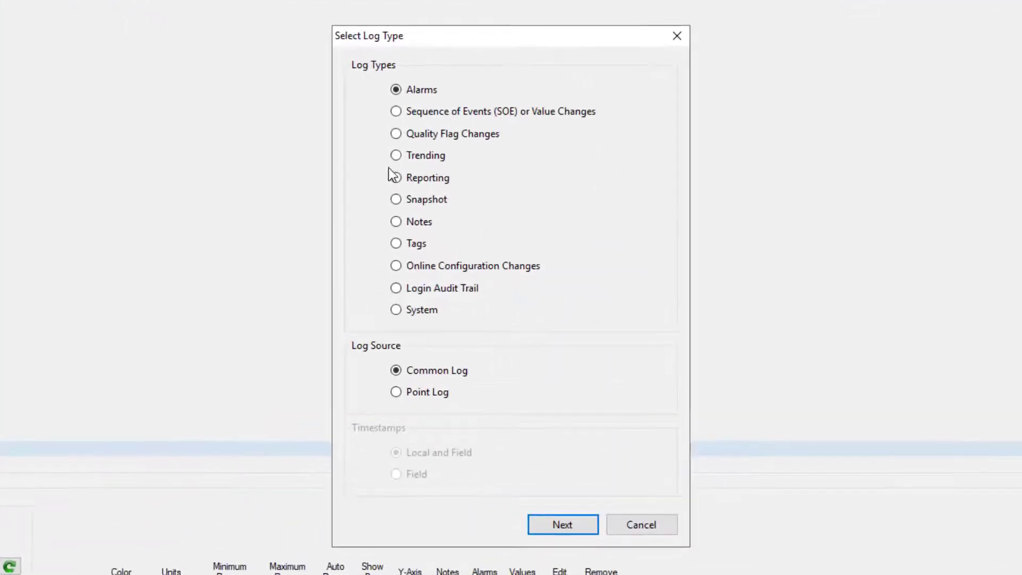
left_click(437, 204)
left_click(559, 520)
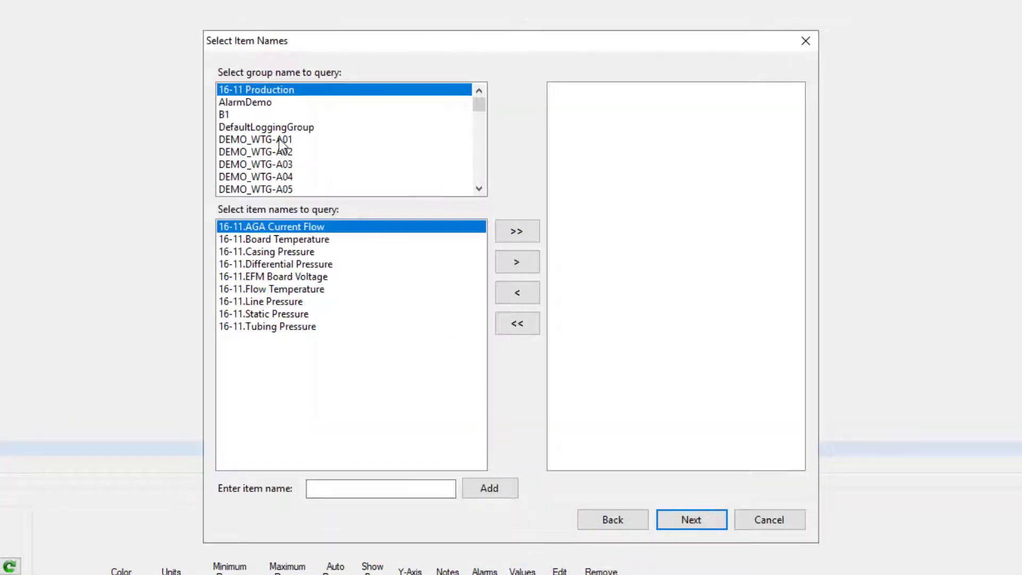
Add Cntrl.Turbine, WNAC.ExTmp, WNAC.WdDir and WNAC.WdSpd from the DEMO_WTG-A01 group to the extraction query.
left_click(282, 139)
left_click(517, 260)
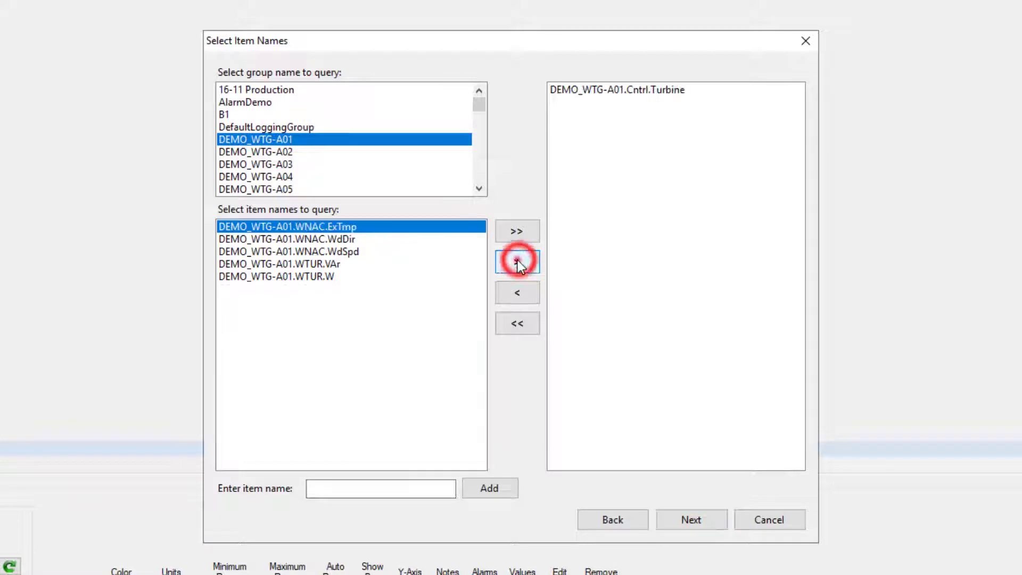
left_click(518, 261)
left_click(514, 261)
left_click(514, 261)
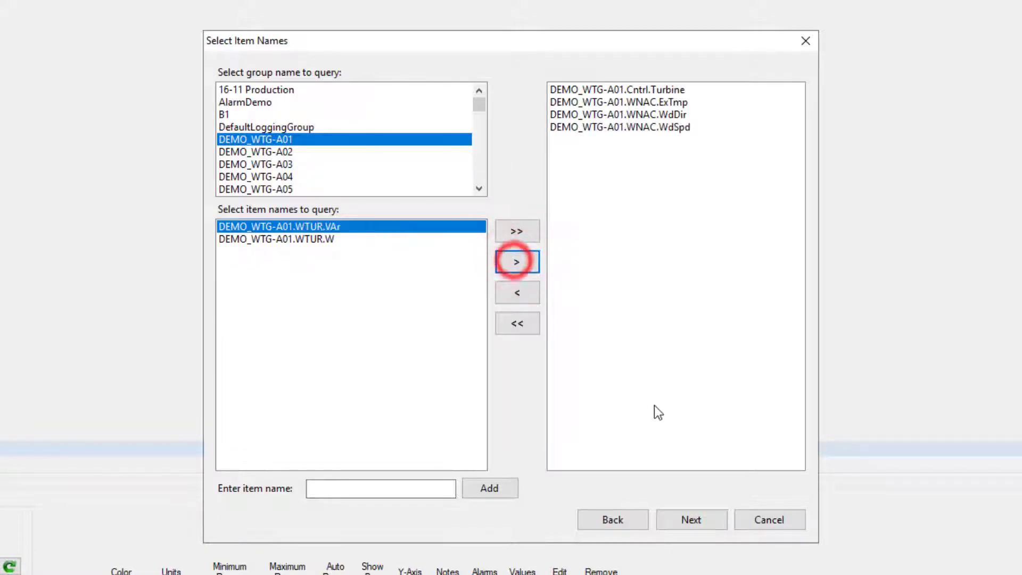
left_click(683, 519)
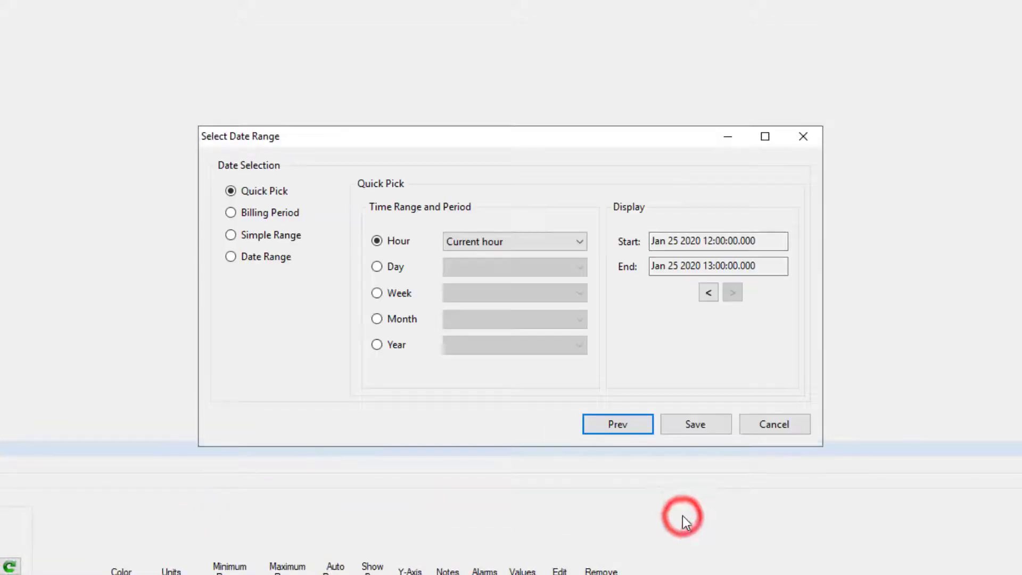
Set the extraction's date range to the last 24 hours and proceed to saving.
left_click(388, 266)
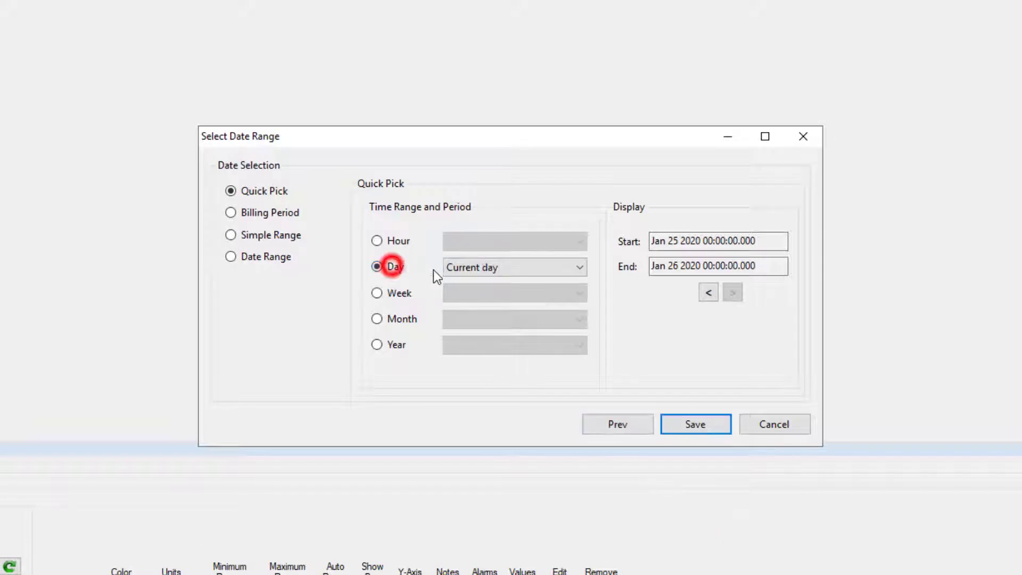
left_click(464, 269)
left_click(469, 309)
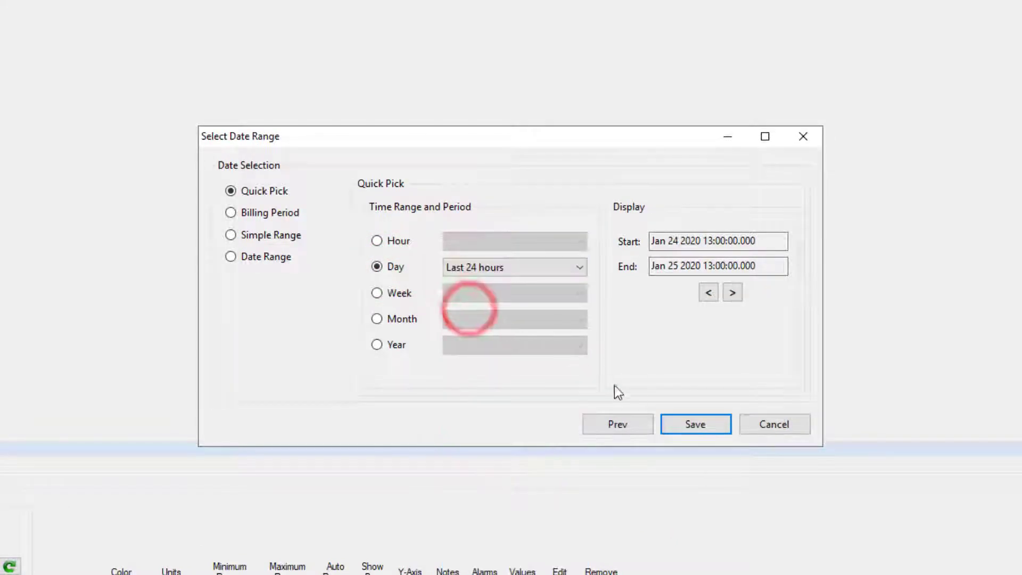
left_click(688, 425)
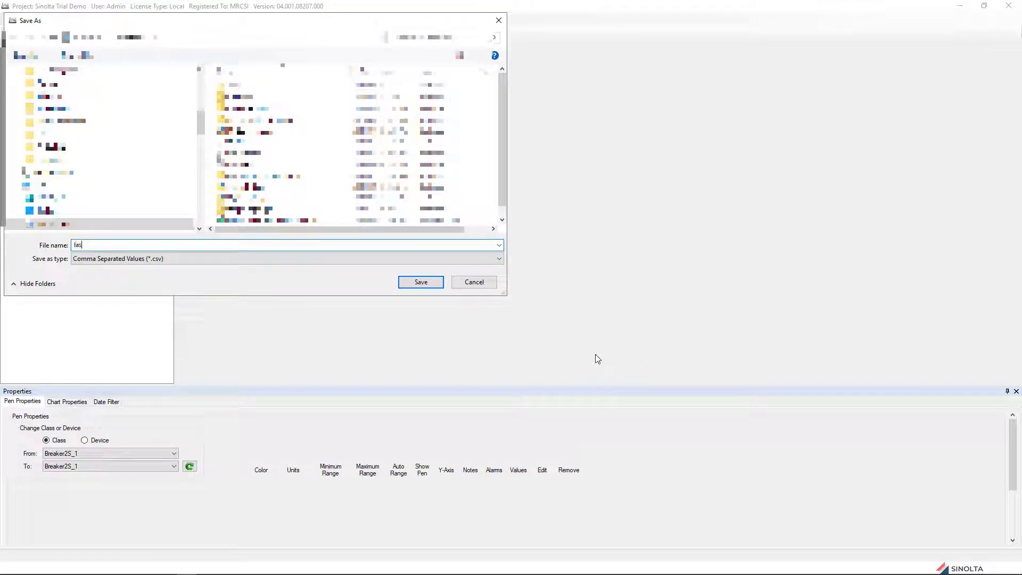
Save the extracted data as an Excel Workbook named "last 24 hours" without compression or periodic grouping.
left_click(168, 258)
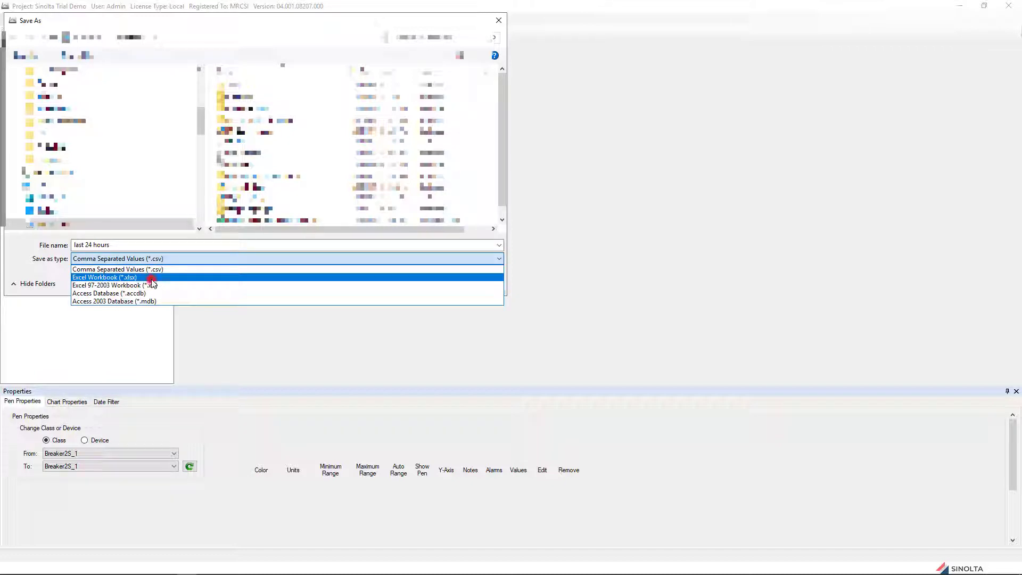
left_click(152, 277)
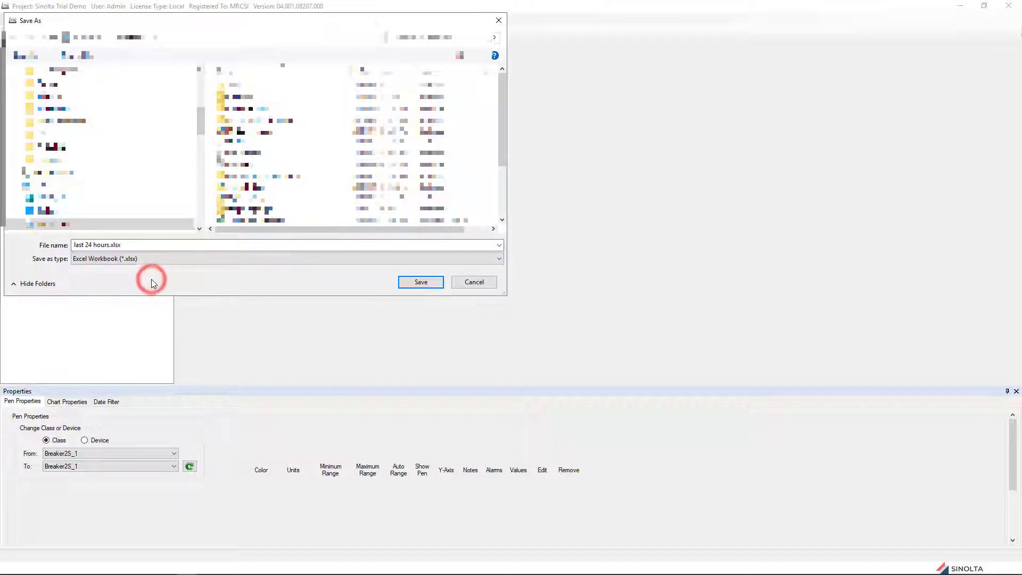
left_click(418, 283)
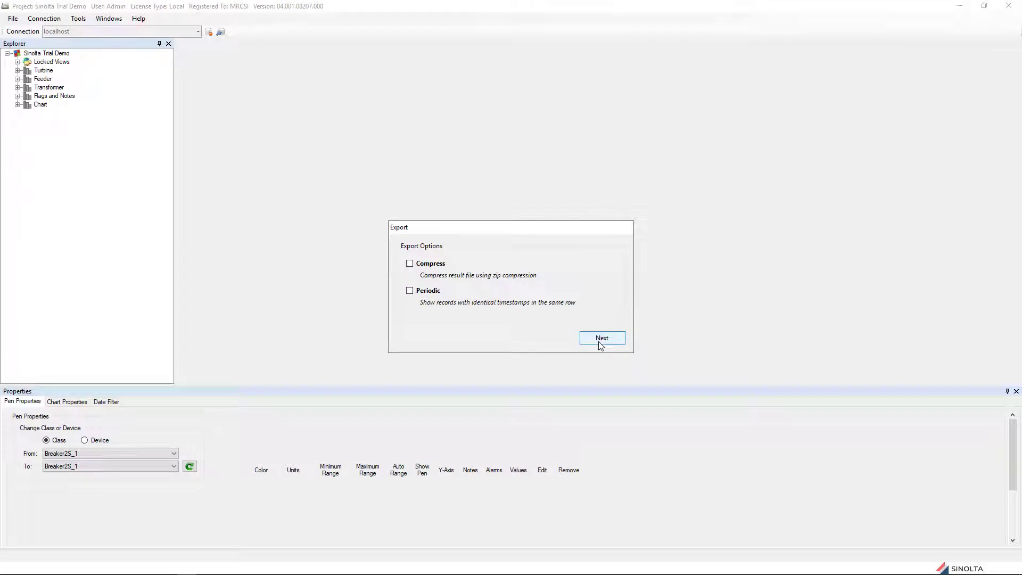
left_click(602, 339)
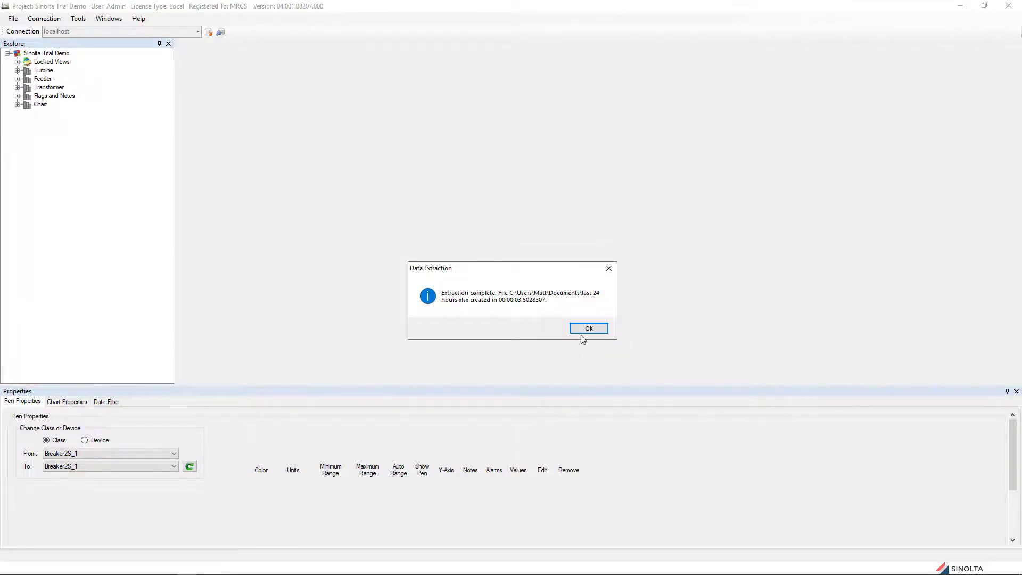
left_click(579, 330)
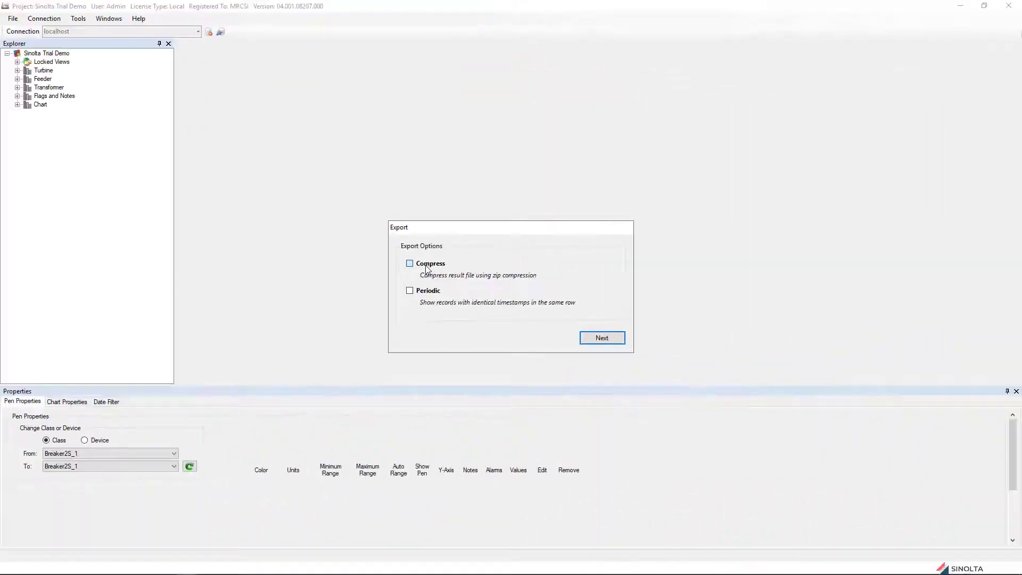
Run another data extraction with the Compress and Periodic export options enabled.
left_click(427, 266)
left_click(427, 292)
left_click(602, 339)
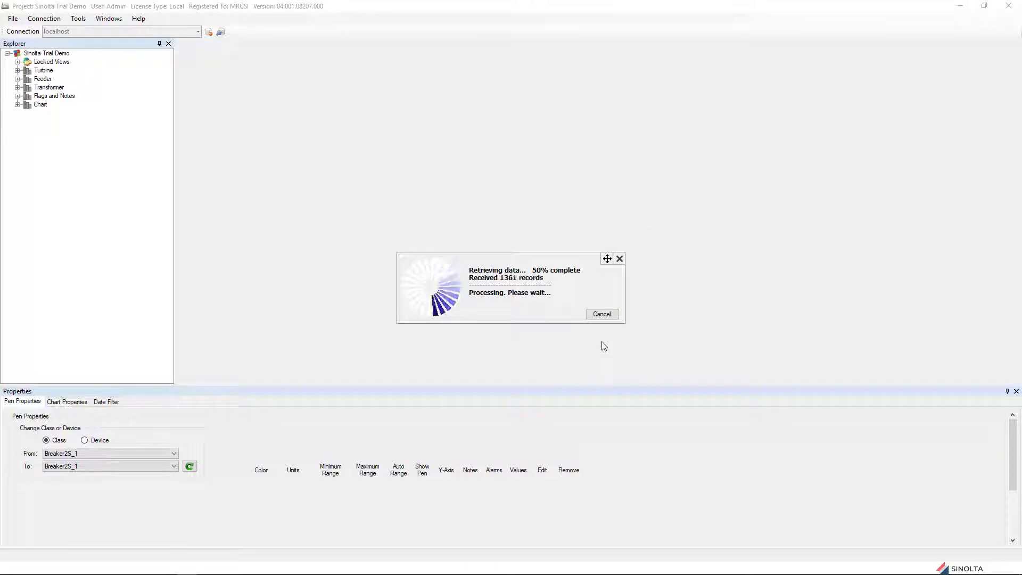
left_click(596, 330)
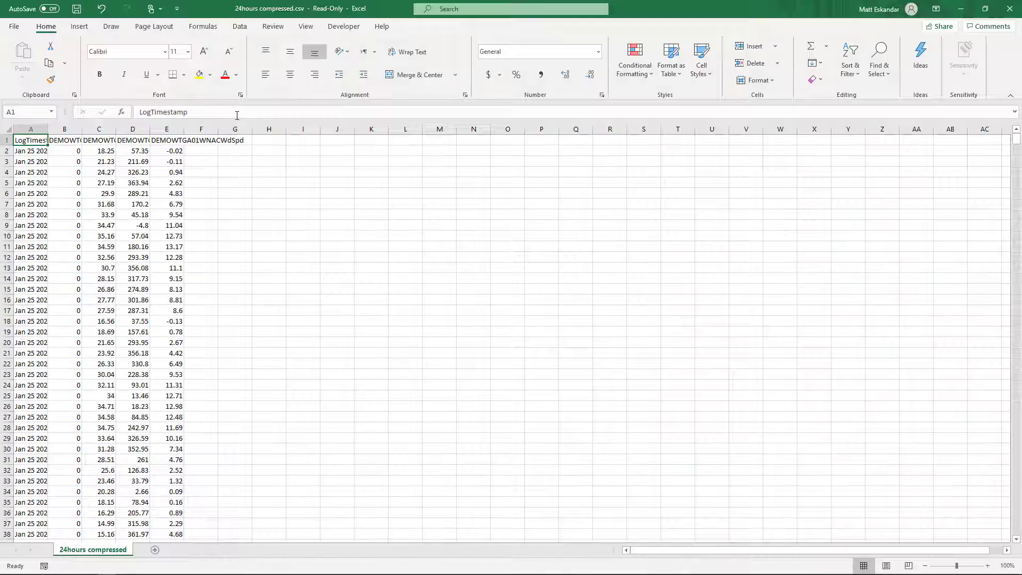
In Excel, widen the columns of 24hours compressed.csv and look through its timestamped turbine records.
left_click_drag(48, 129, 298, 129)
left_click(229, 218)
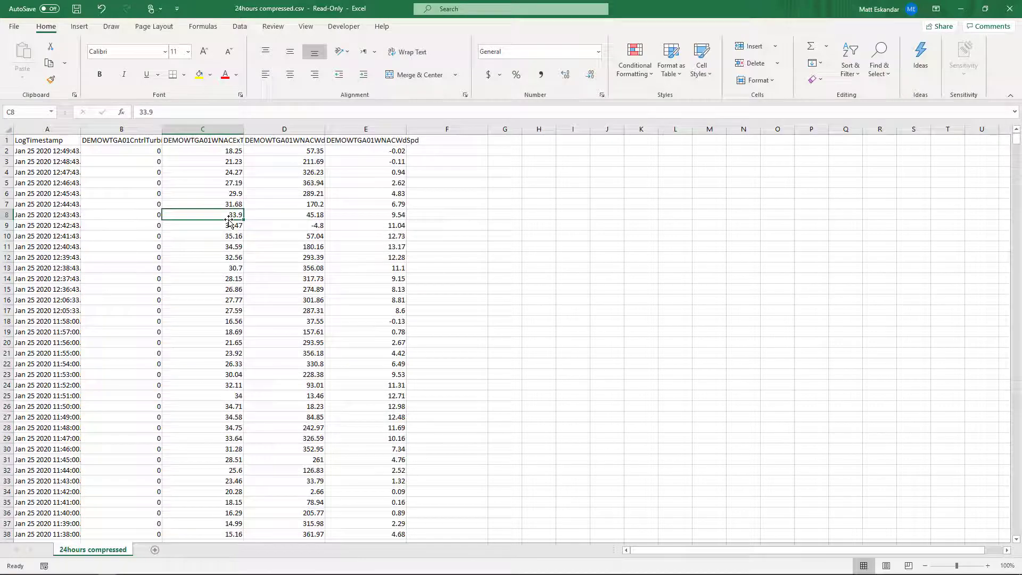
key("Page_Down")
key("Page_Down")
key("Page_Down")
key("Page_Down")
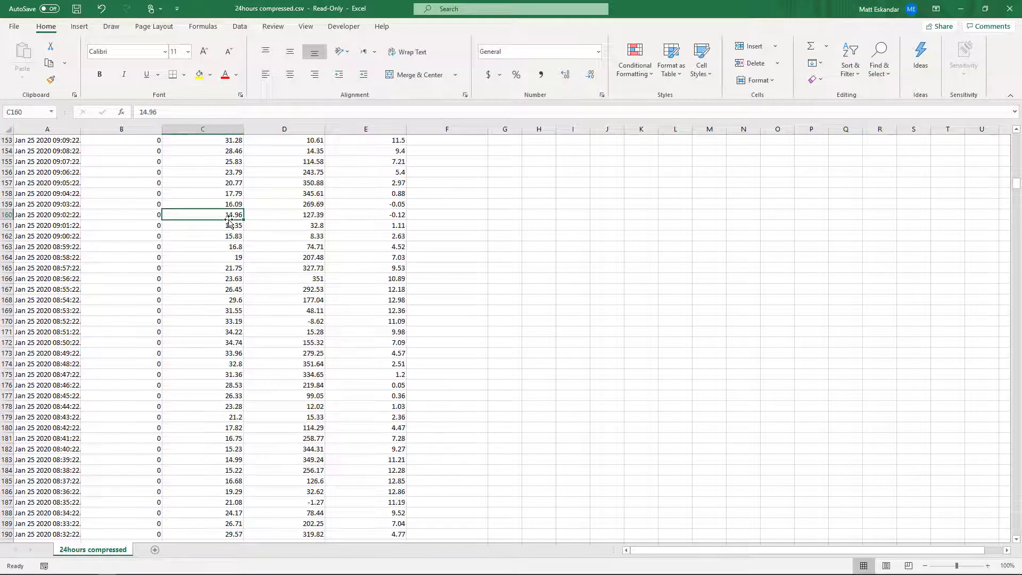